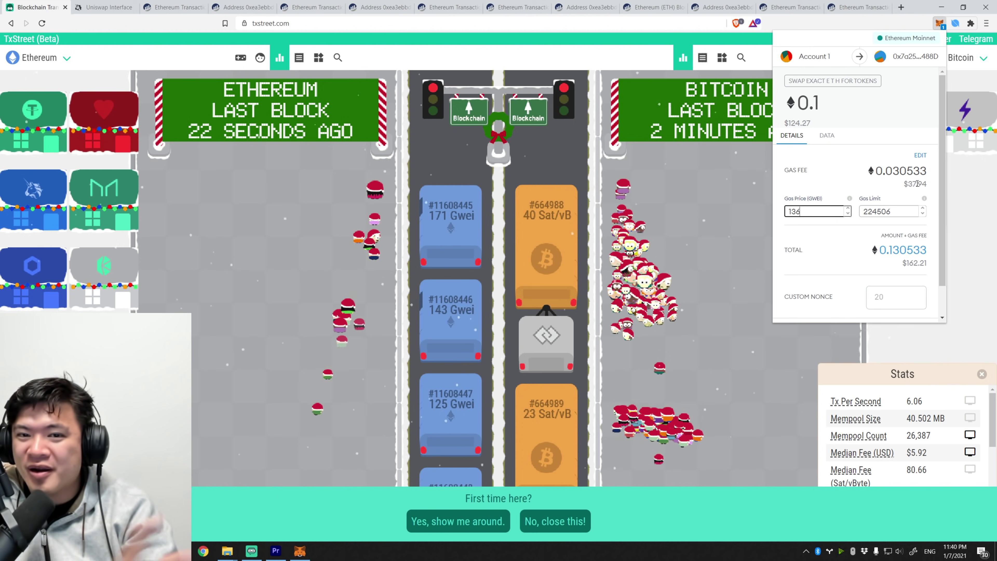
Step: Replace the swap's 136 Gwei gas price with 80, after first trying 100, for a 0.01796 ETH fee
{"action": "left_click", "coordinate": [849, 182]}
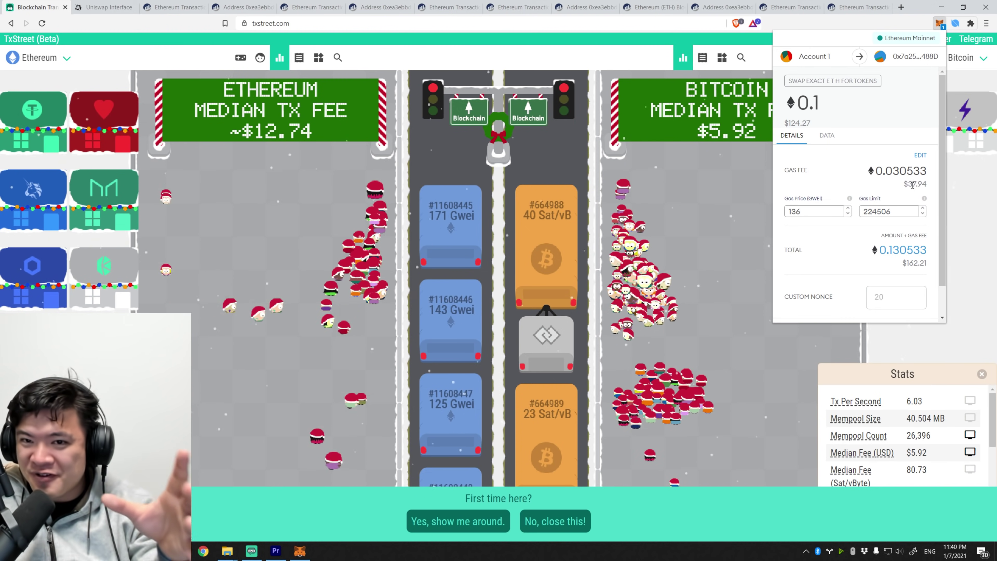
{"action": "left_click_drag", "start_coordinate": [920, 186], "coordinate": [927, 186]}
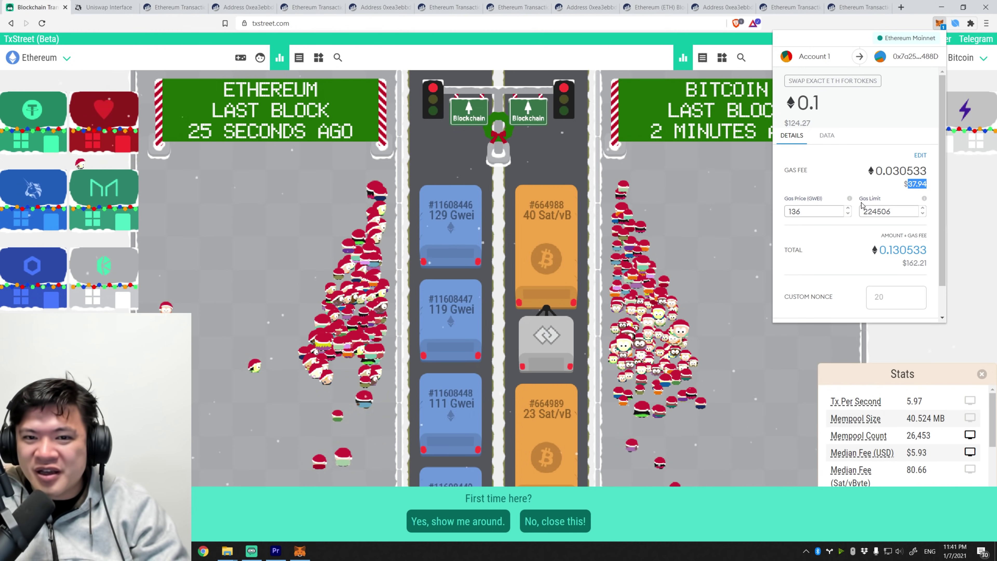
{"action": "double_click", "coordinate": [794, 212]}
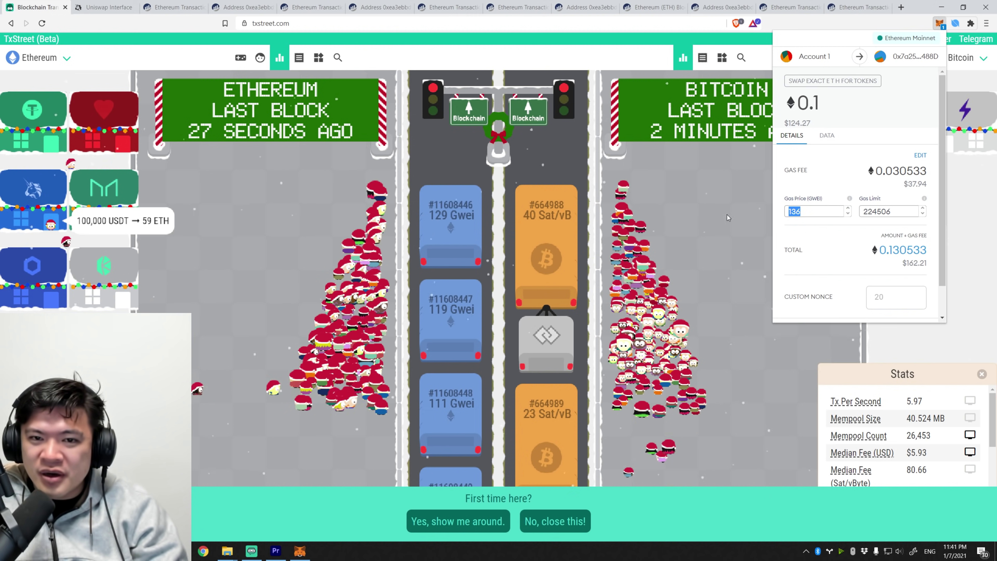
{"action": "type", "text": "10"}
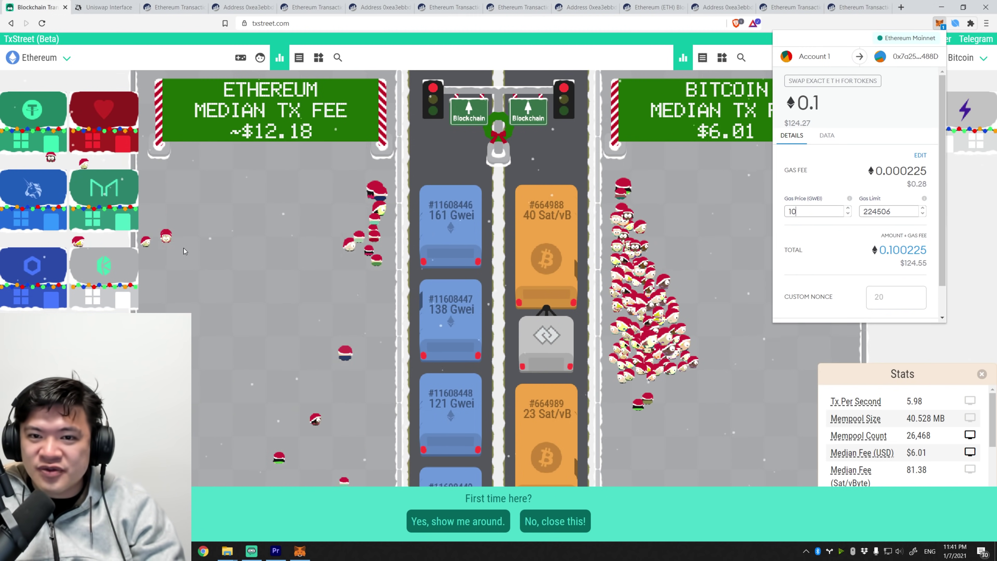
{"action": "type", "text": "0"}
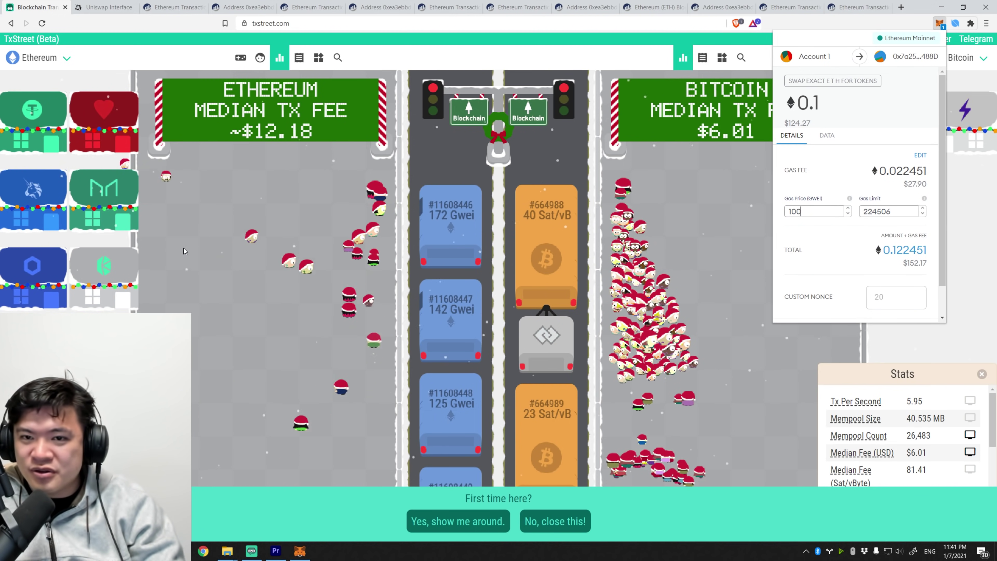
{"action": "key", "text": "ctrl+a"}
{"action": "type", "text": "80"}
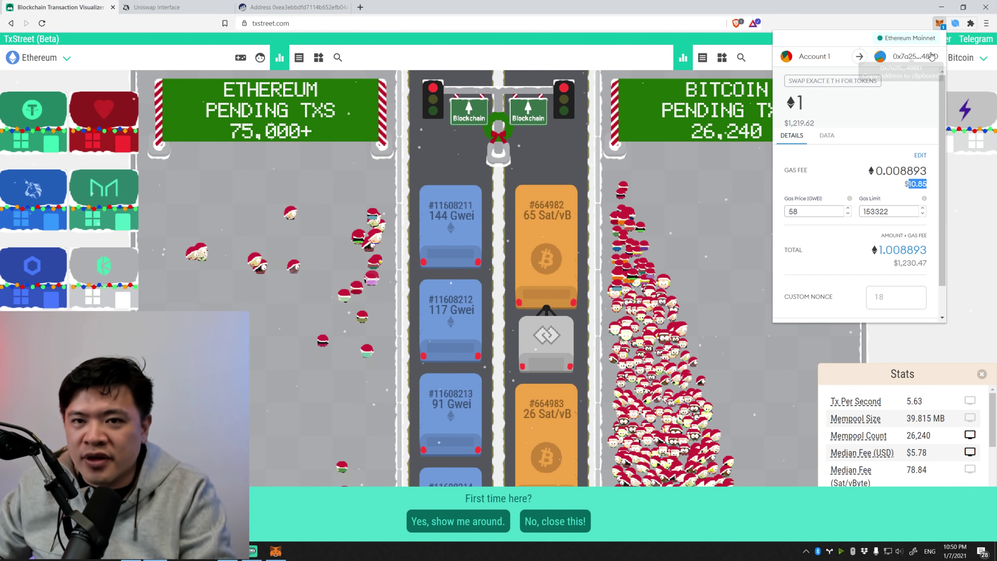
Step: Leave the pending swap confirmation and open MetaMask's Settings from the account menu
{"action": "left_click", "coordinate": [937, 28]}
{"action": "left_click", "coordinate": [938, 25]}
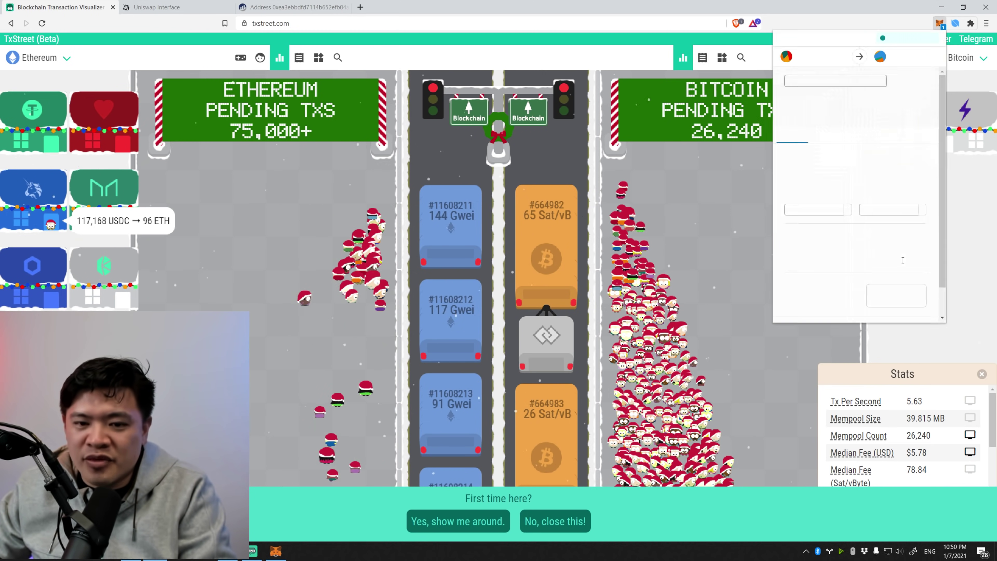
{"action": "scroll", "coordinate": [869, 310], "scroll_direction": "down", "scroll_amount": 1}
{"action": "left_click", "coordinate": [869, 310]}
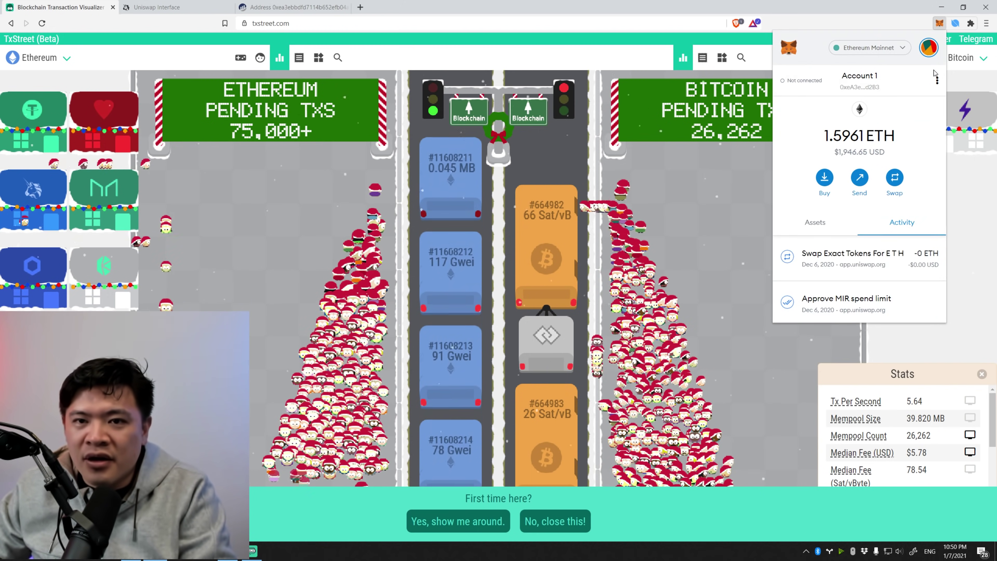
{"action": "left_click", "coordinate": [937, 81]}
{"action": "left_click", "coordinate": [929, 47]}
{"action": "left_click", "coordinate": [929, 47]}
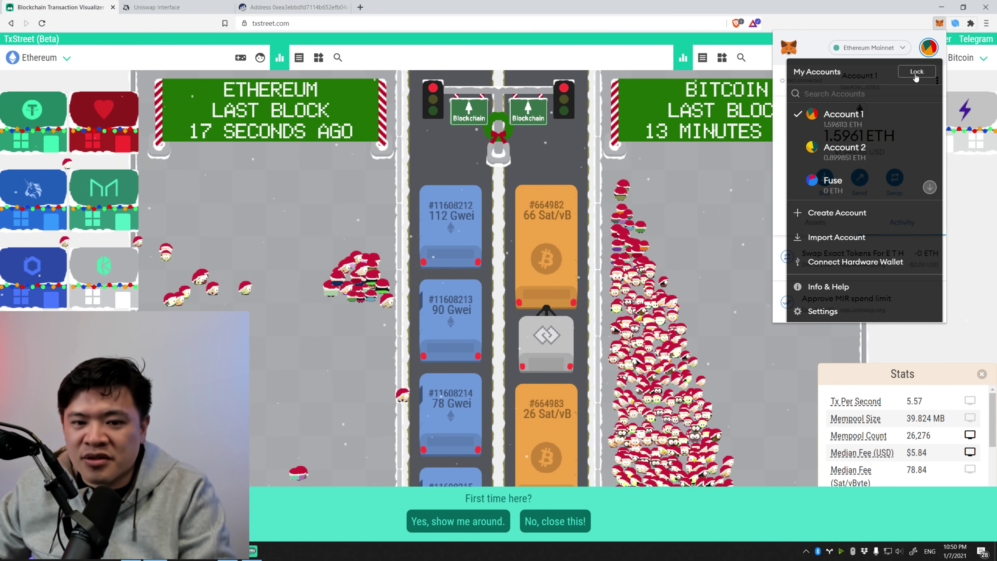
{"action": "left_click", "coordinate": [822, 311]}
Step: In Advanced settings, toggle Advanced gas controls off and on, and enable Customize transaction nonce
{"action": "left_click", "coordinate": [847, 215]}
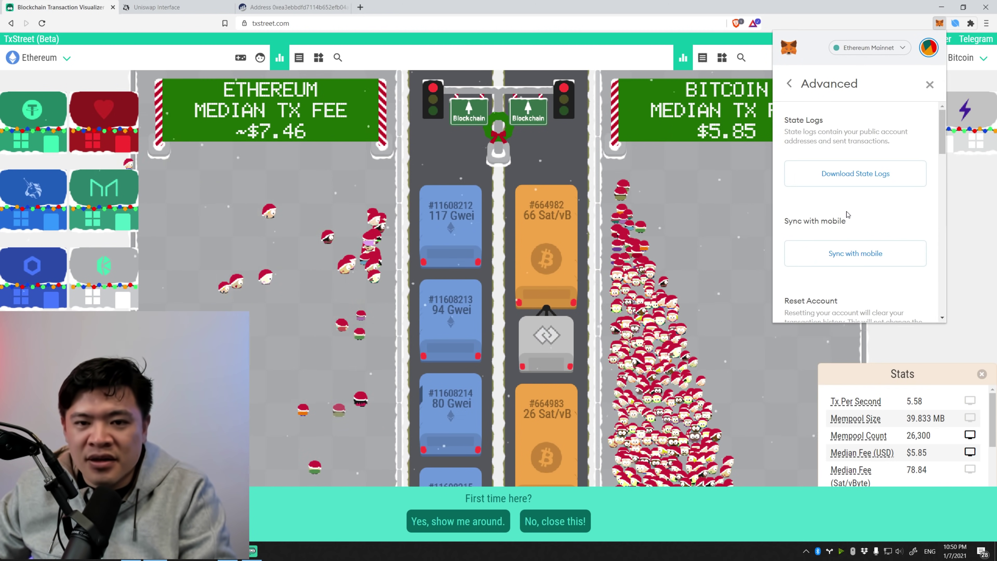
{"action": "scroll", "coordinate": [860, 218], "scroll_direction": "down", "scroll_amount": 5}
{"action": "scroll", "coordinate": [852, 209], "scroll_direction": "down", "scroll_amount": 3}
{"action": "scroll", "coordinate": [846, 202], "scroll_direction": "up", "scroll_amount": 1}
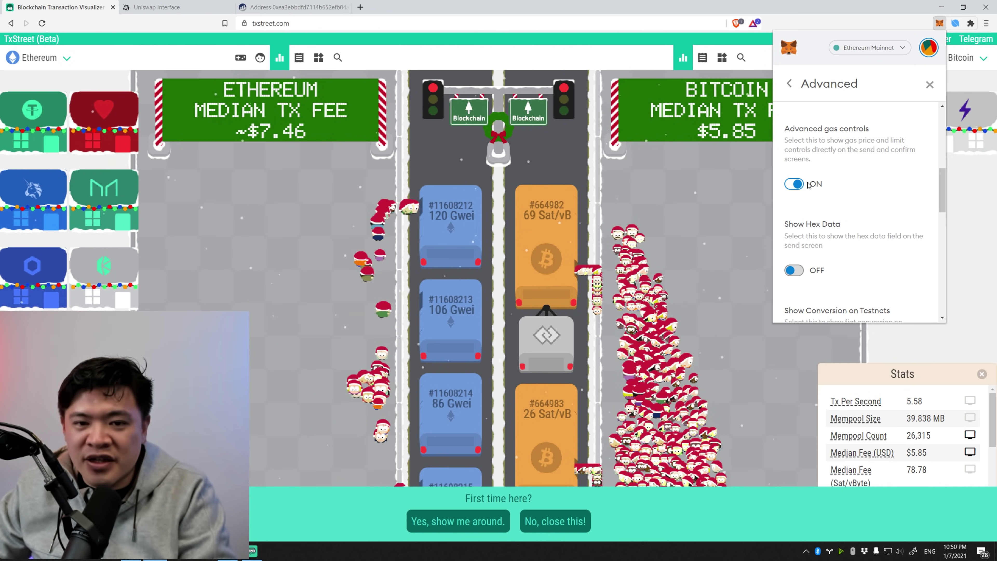
{"action": "left_click", "coordinate": [794, 184]}
{"action": "left_click", "coordinate": [794, 184]}
{"action": "scroll", "coordinate": [835, 204], "scroll_direction": "down", "scroll_amount": 5}
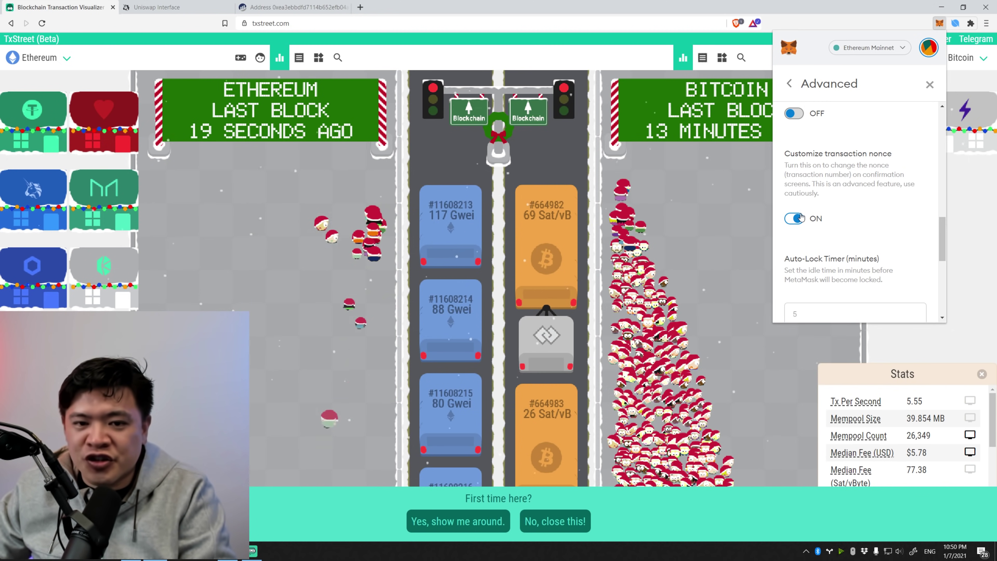
{"action": "left_click", "coordinate": [794, 219]}
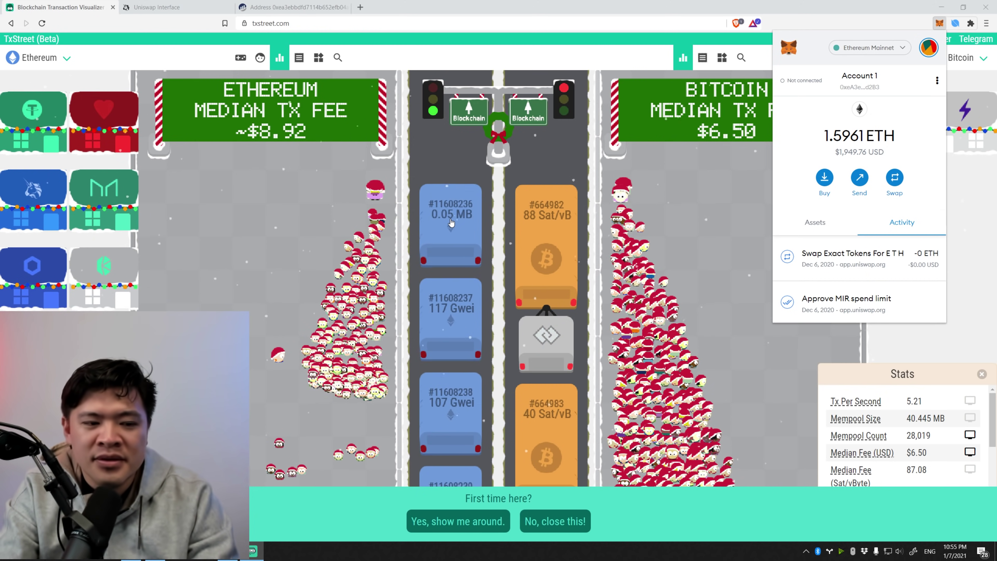
Step: Scroll the TxStreet view through the queued Ethereum blocks and their gas prices, then back up
{"action": "scroll", "coordinate": [451, 222], "scroll_direction": "down", "scroll_amount": 3}
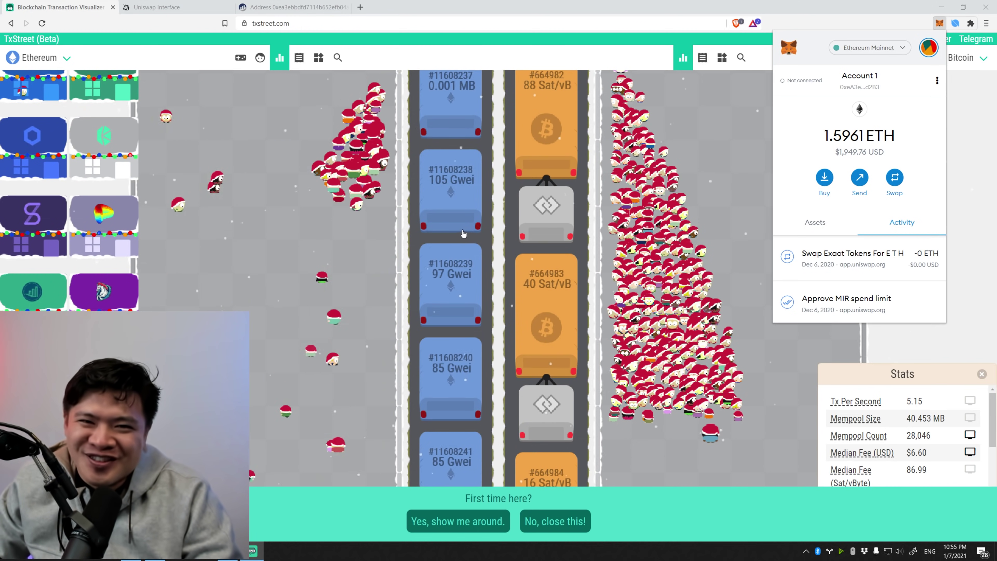
{"action": "scroll", "coordinate": [462, 243], "scroll_direction": "down", "scroll_amount": 2}
{"action": "scroll", "coordinate": [460, 253], "scroll_direction": "down", "scroll_amount": 10}
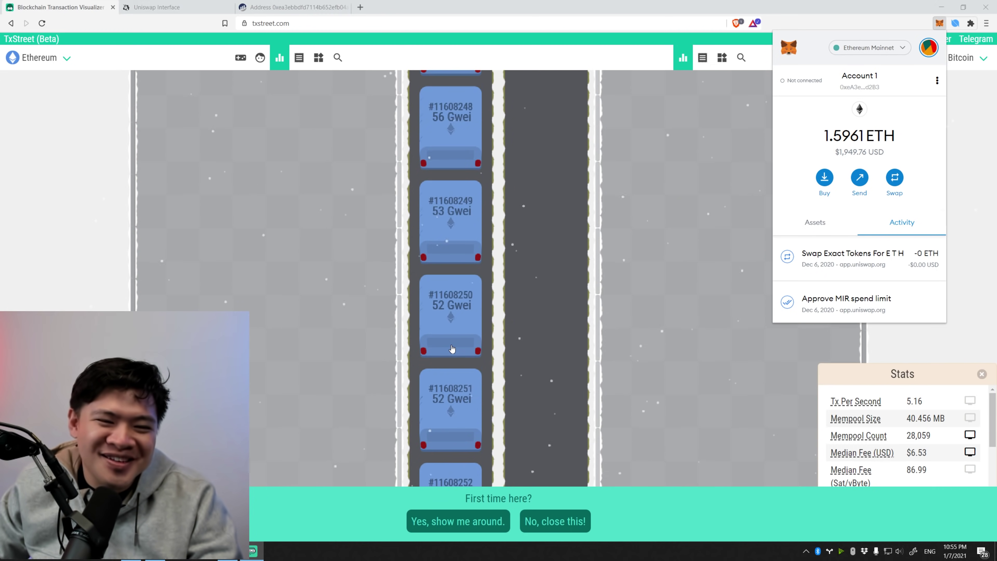
{"action": "scroll", "coordinate": [452, 348], "scroll_direction": "up", "scroll_amount": 12}
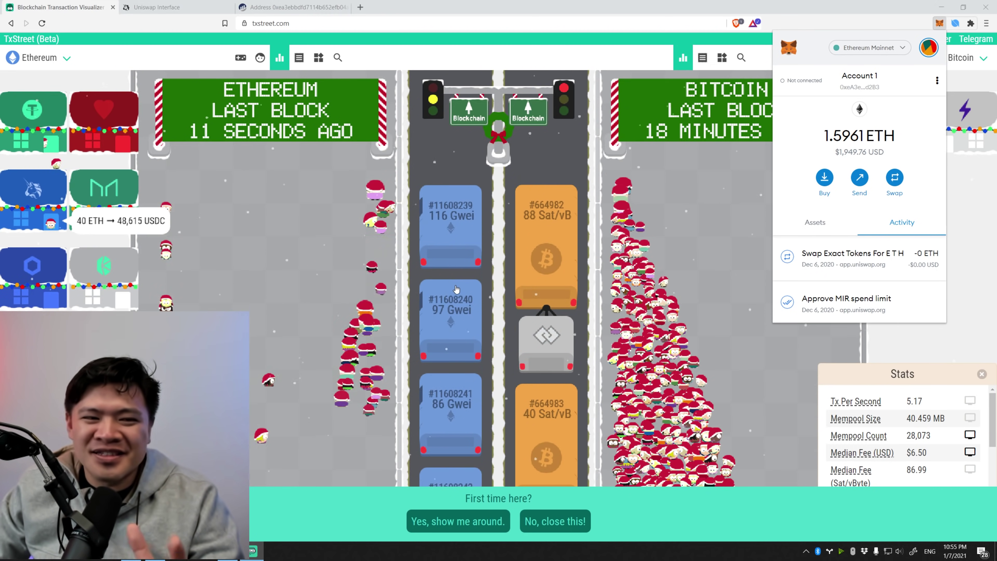
{"action": "scroll", "coordinate": [464, 297], "scroll_direction": "down", "scroll_amount": 3}
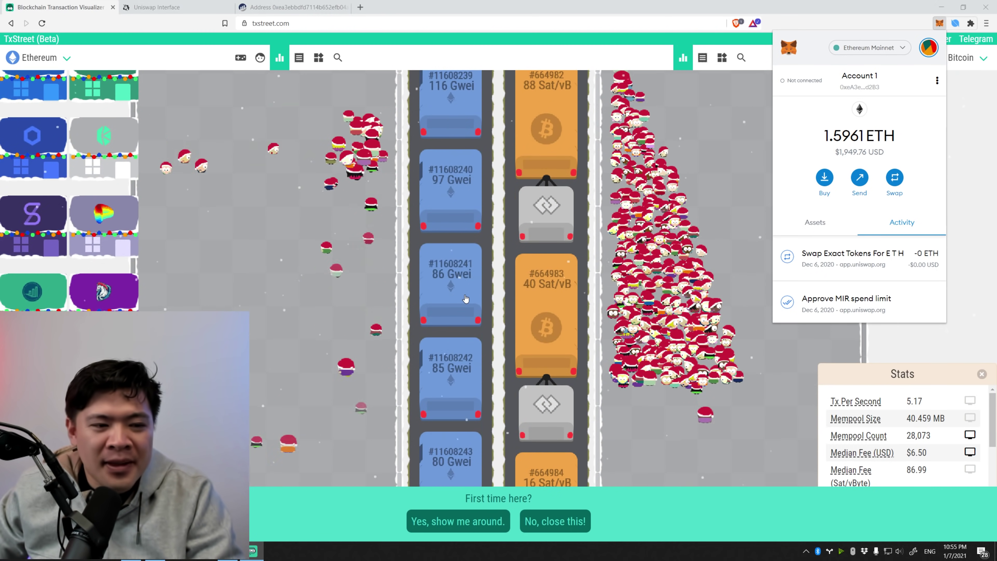
{"action": "scroll", "coordinate": [463, 290], "scroll_direction": "up", "scroll_amount": 3}
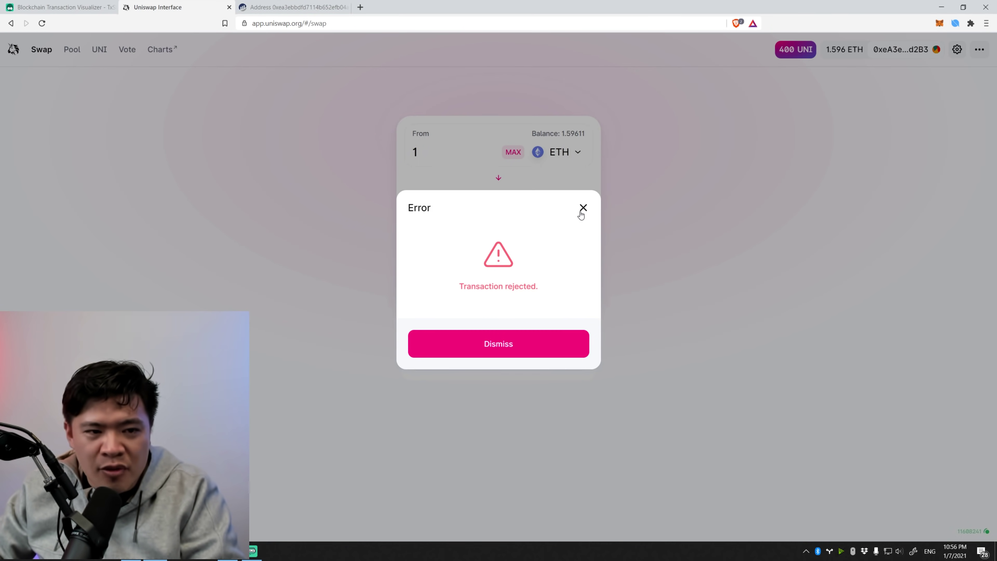
Step: Dismiss the Transaction rejected message, then submit and confirm the 1 ETH to 192.457 UNI swap
{"action": "left_click", "coordinate": [582, 210]}
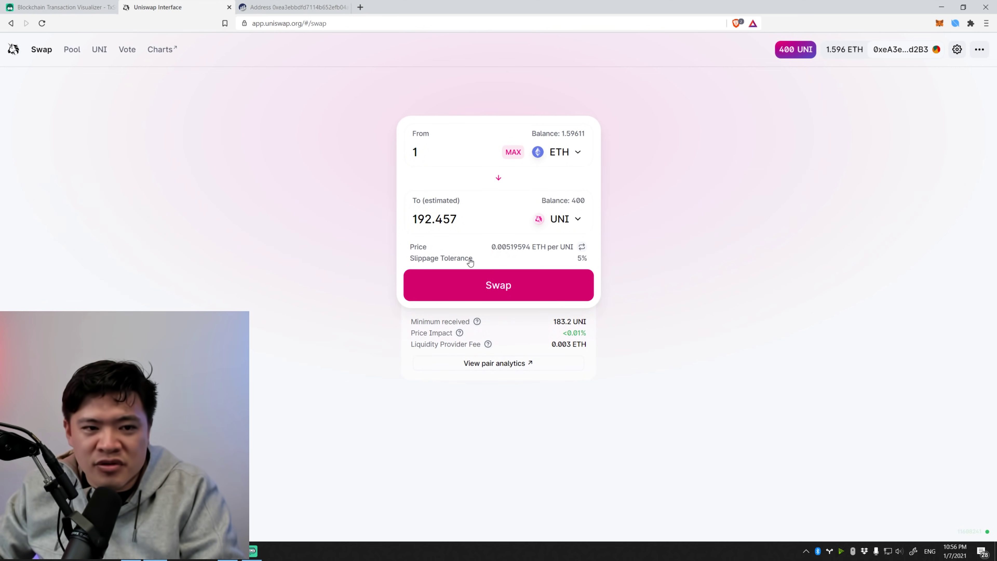
{"action": "left_click", "coordinate": [493, 287]}
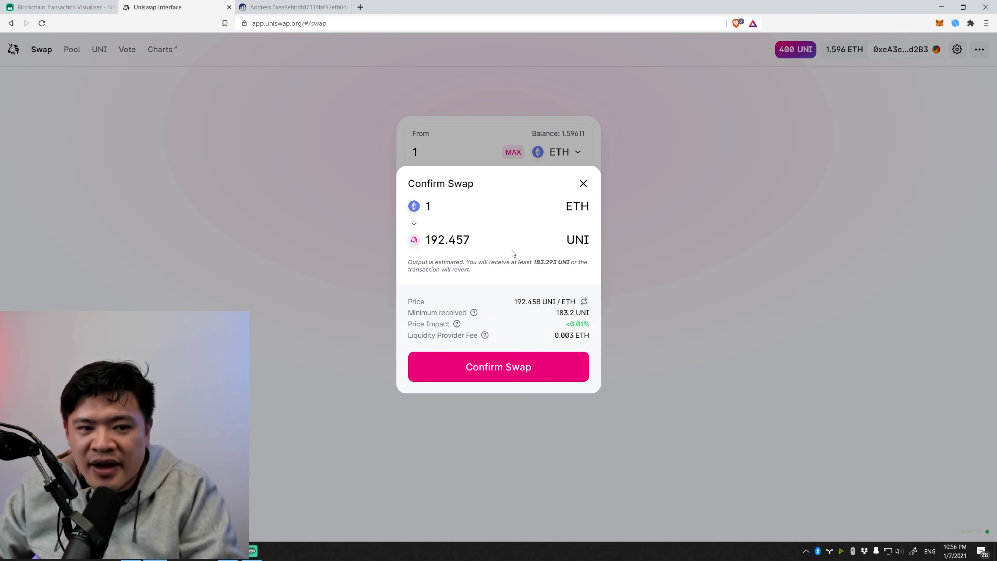
{"action": "left_click", "coordinate": [529, 367]}
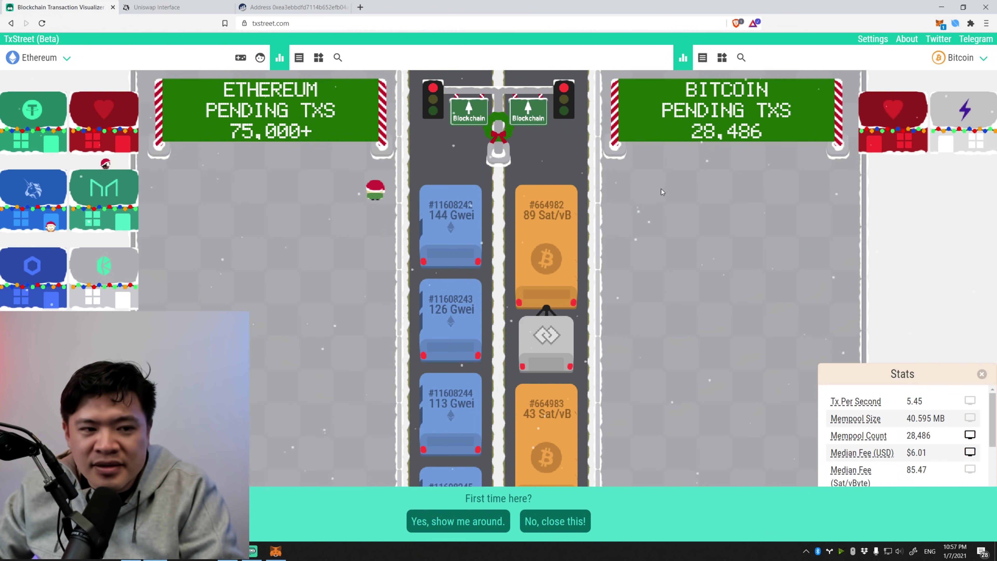
Step: Change the pending 1 ETH swap's gas price from 112.5 to 126 Gwei, then return to Uniswap
{"action": "left_click", "coordinate": [939, 23]}
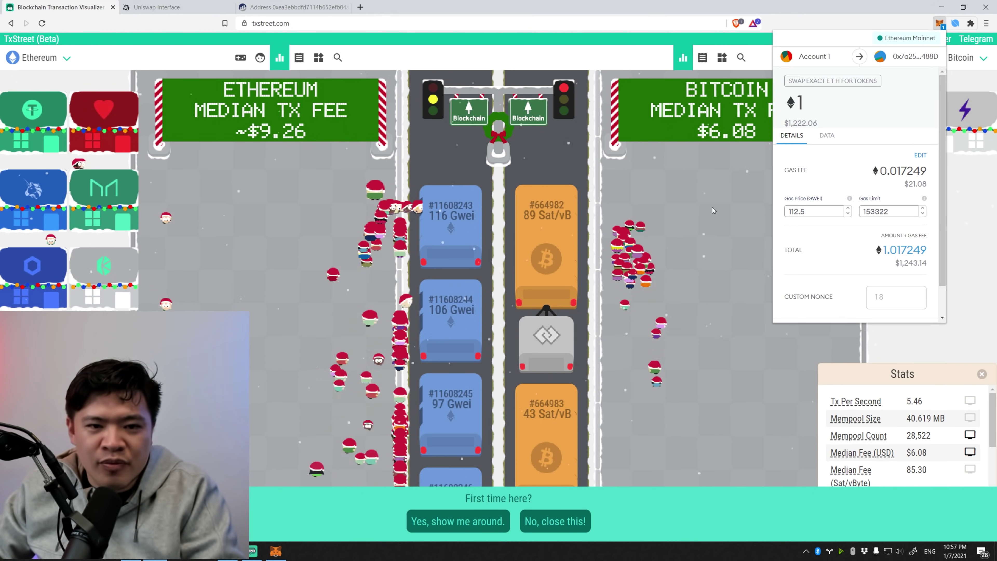
{"action": "double_click", "coordinate": [798, 211]}
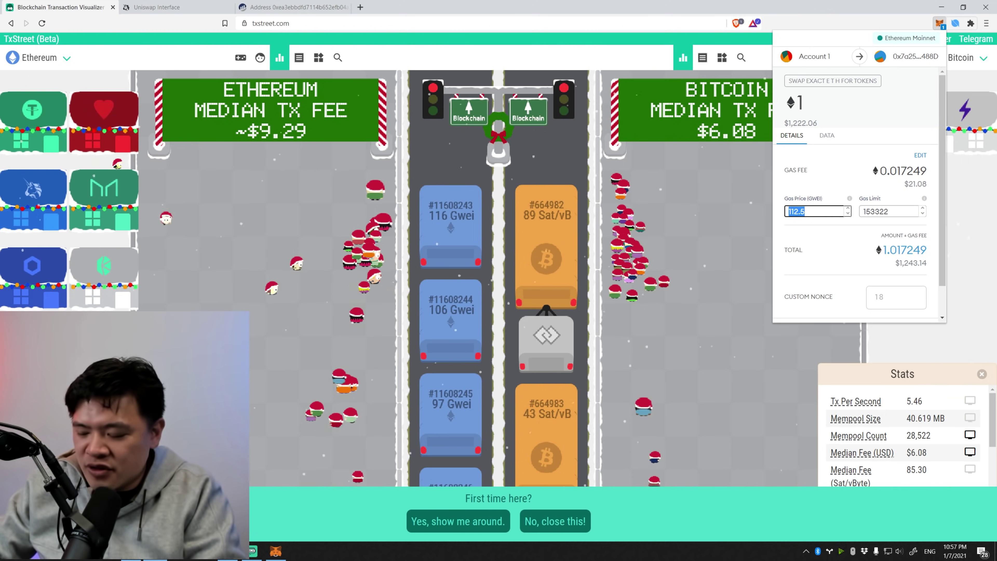
{"action": "type", "text": "126"}
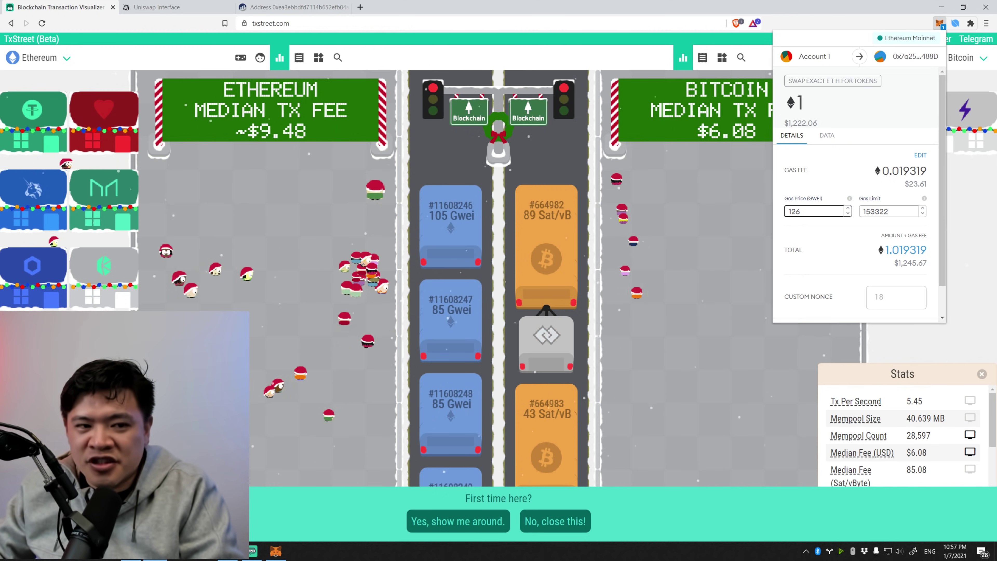
{"action": "left_click", "coordinate": [167, 13]}
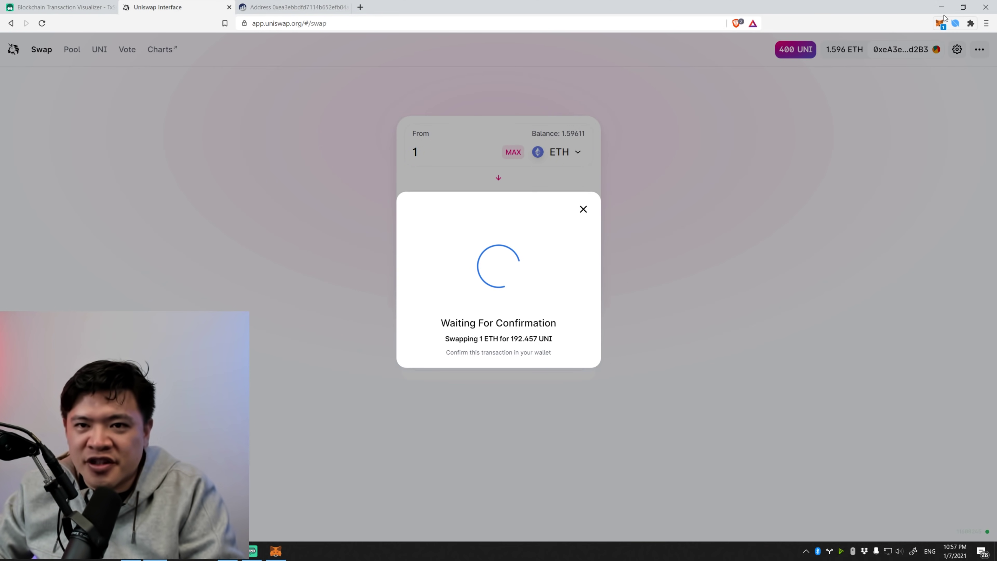
Step: Switch to TxStreet and bring up the pending swap's 126 Gwei wallet confirmation
{"action": "left_click", "coordinate": [92, 7]}
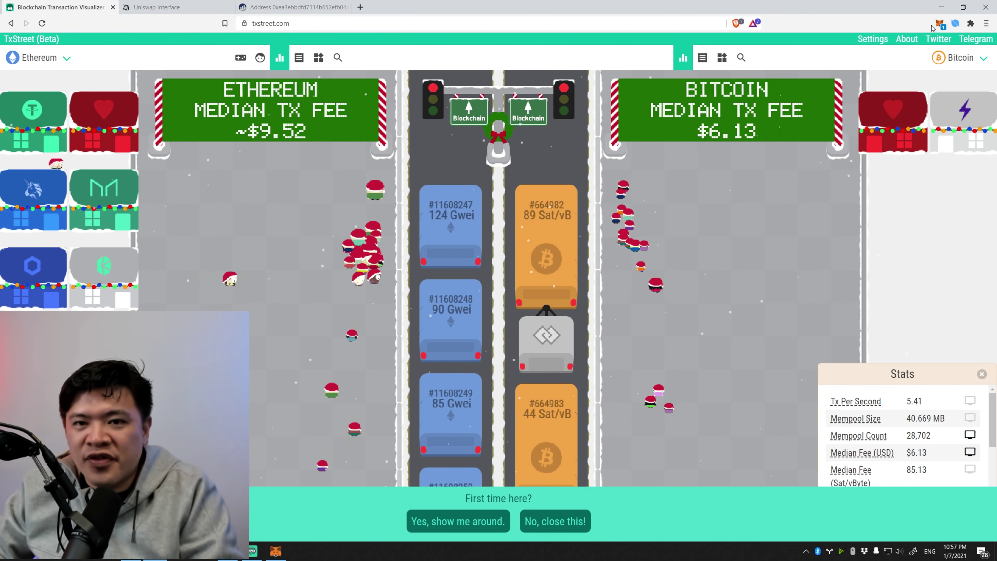
{"action": "left_click", "coordinate": [938, 24]}
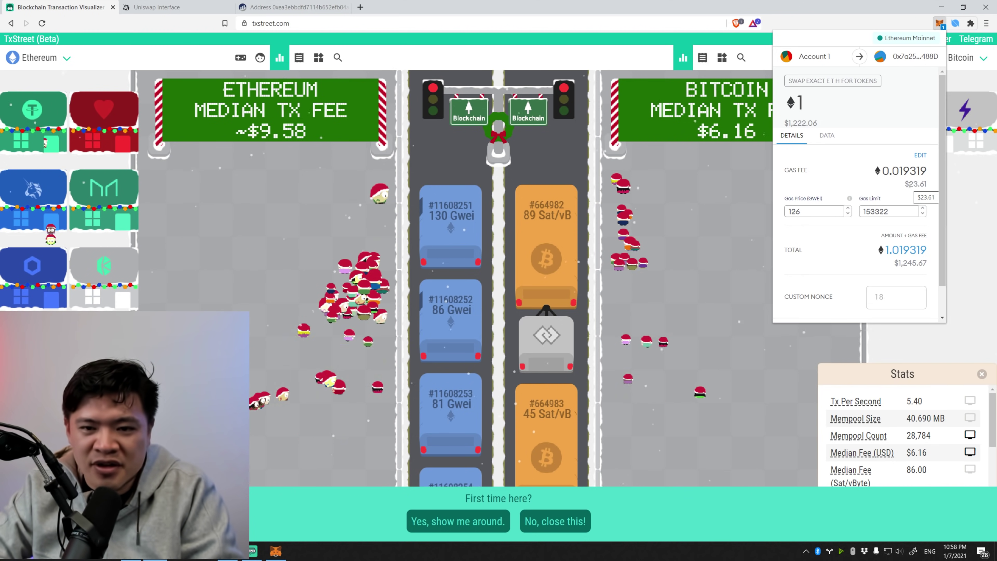
{"action": "left_click", "coordinate": [385, 149]}
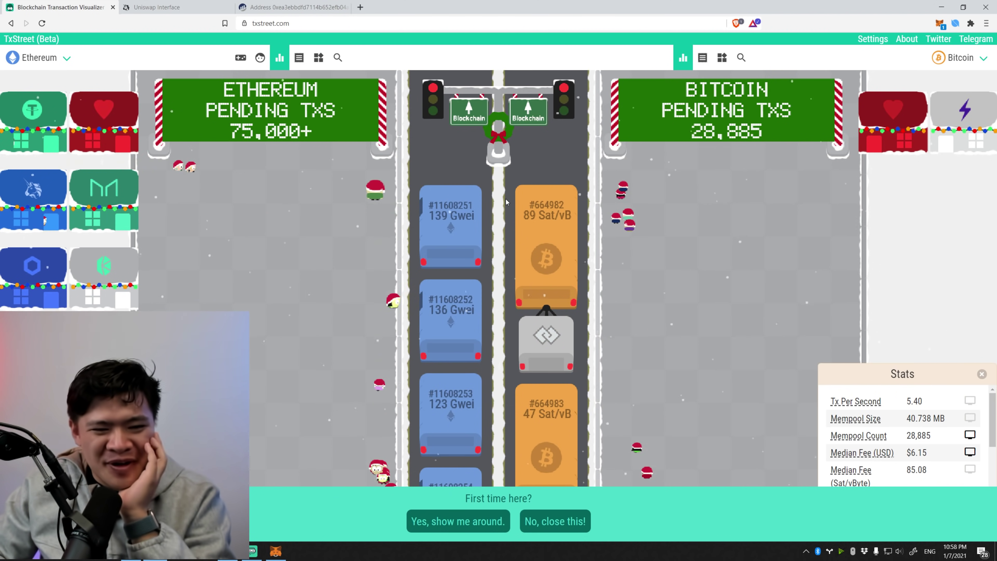
{"action": "scroll", "coordinate": [506, 198], "scroll_direction": "down", "scroll_amount": 2}
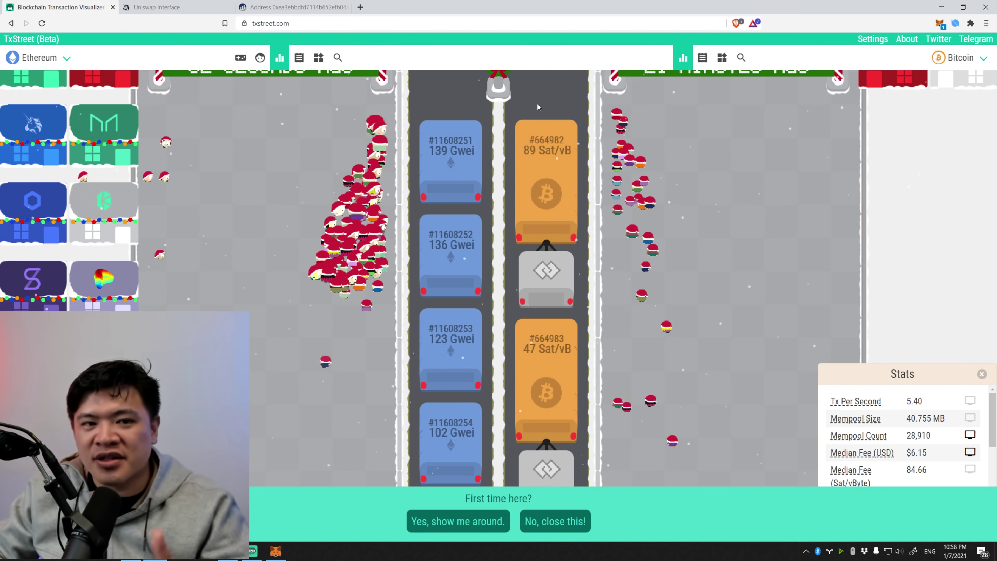
{"action": "scroll", "coordinate": [540, 108], "scroll_direction": "up", "scroll_amount": 2}
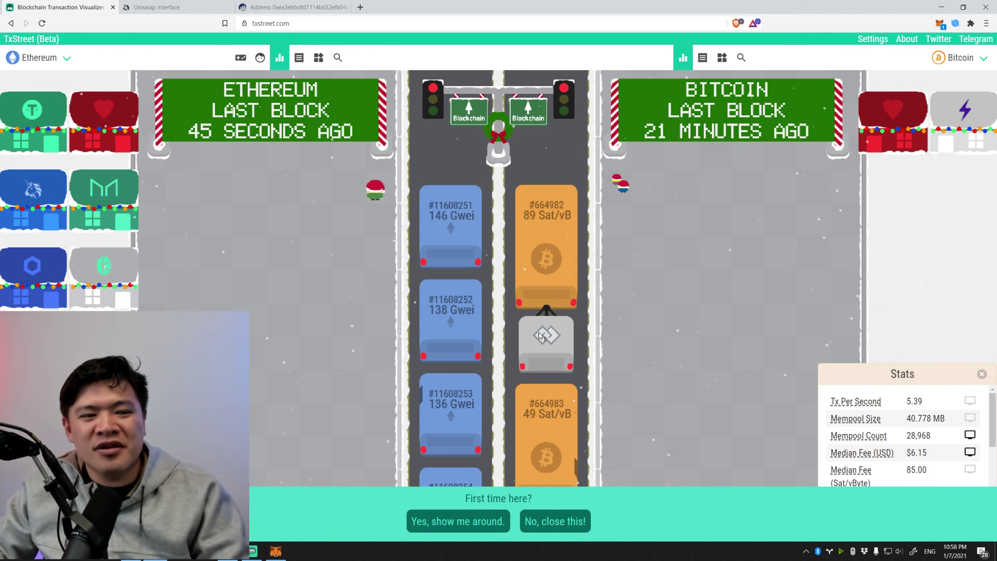
{"action": "scroll", "coordinate": [419, 231], "scroll_direction": "down", "scroll_amount": 2}
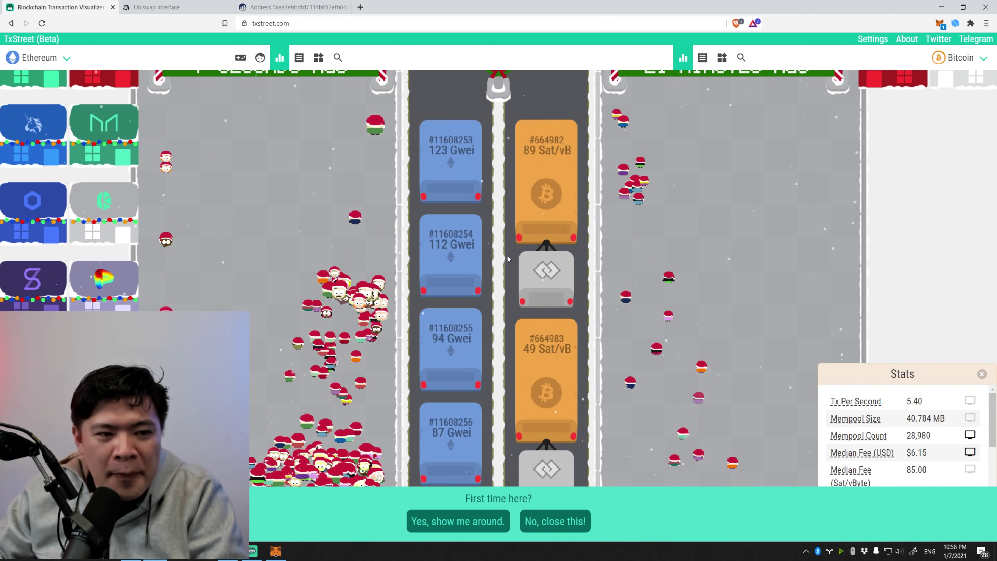
{"action": "scroll", "coordinate": [451, 210], "scroll_direction": "down", "scroll_amount": 2}
{"action": "scroll", "coordinate": [466, 199], "scroll_direction": "up", "scroll_amount": 2}
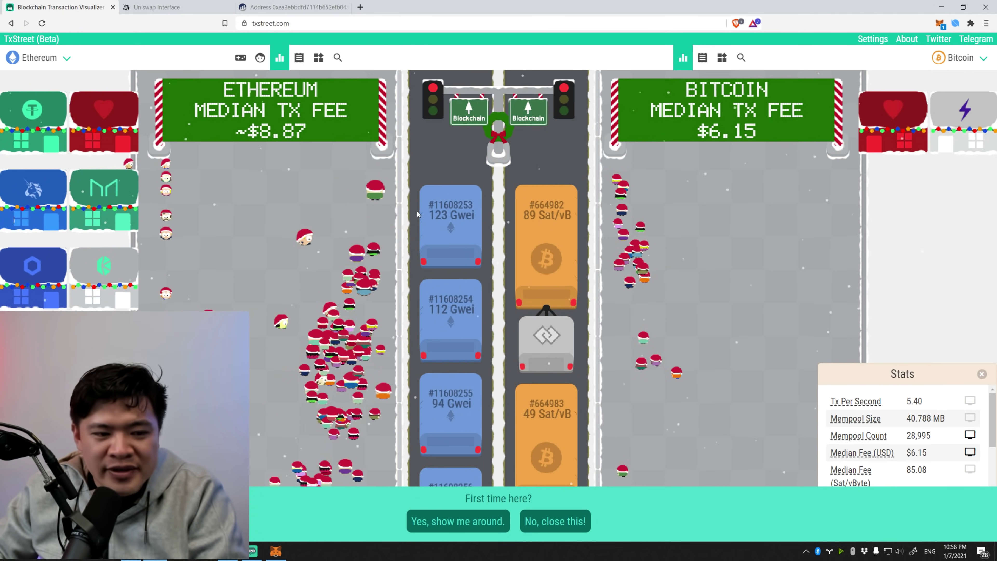
{"action": "scroll", "coordinate": [432, 275], "scroll_direction": "down", "scroll_amount": 1}
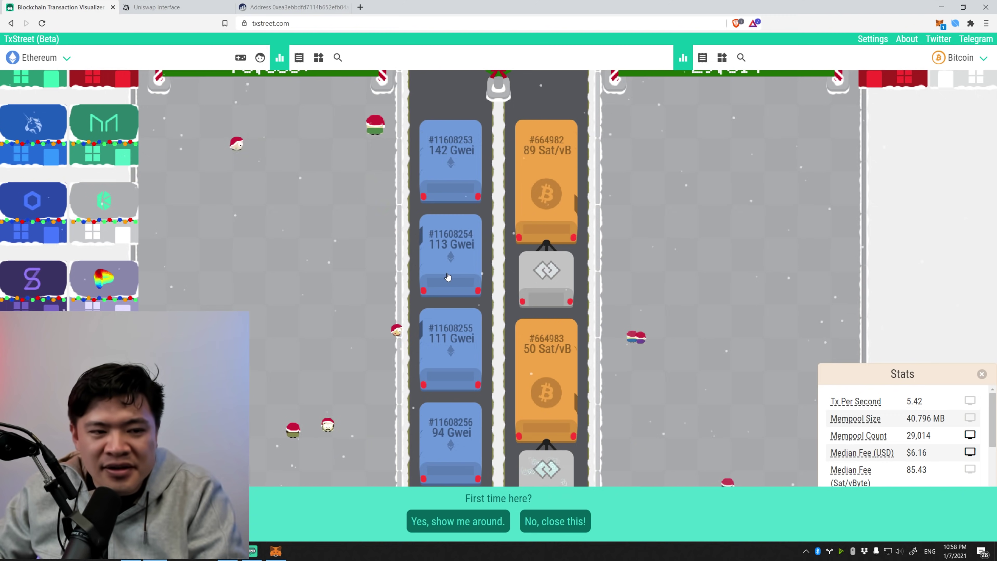
{"action": "scroll", "coordinate": [451, 285], "scroll_direction": "down", "scroll_amount": 1}
{"action": "scroll", "coordinate": [451, 275], "scroll_direction": "up", "scroll_amount": 1}
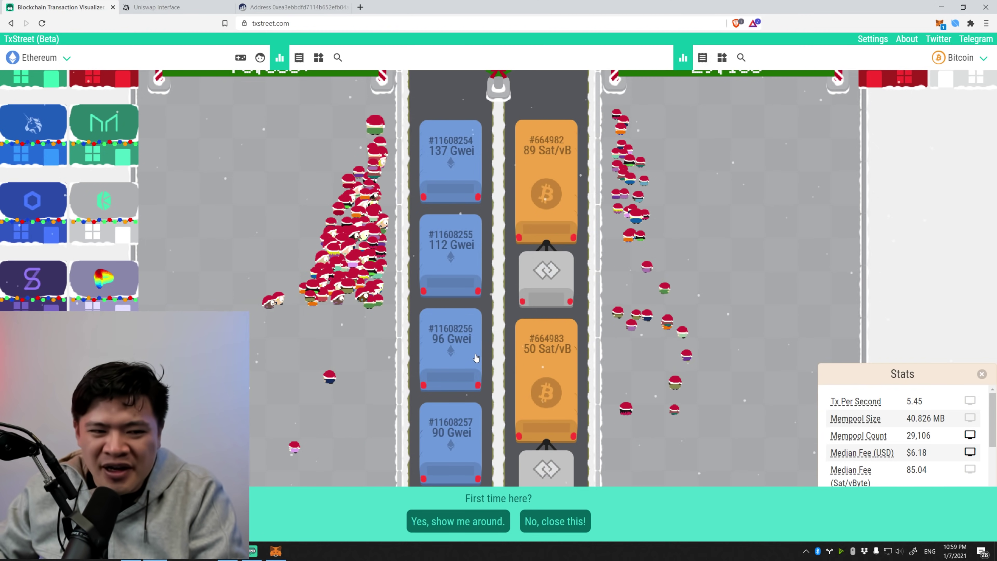
{"action": "scroll", "coordinate": [476, 357], "scroll_direction": "down", "scroll_amount": 5}
{"action": "scroll", "coordinate": [476, 357], "scroll_direction": "down", "scroll_amount": 3}
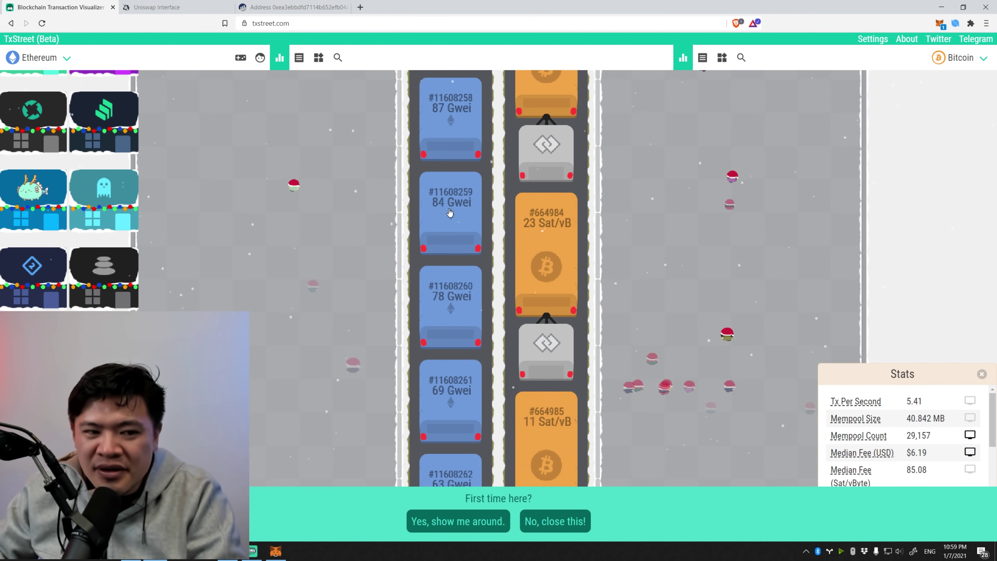
{"action": "scroll", "coordinate": [442, 330], "scroll_direction": "down", "scroll_amount": 2}
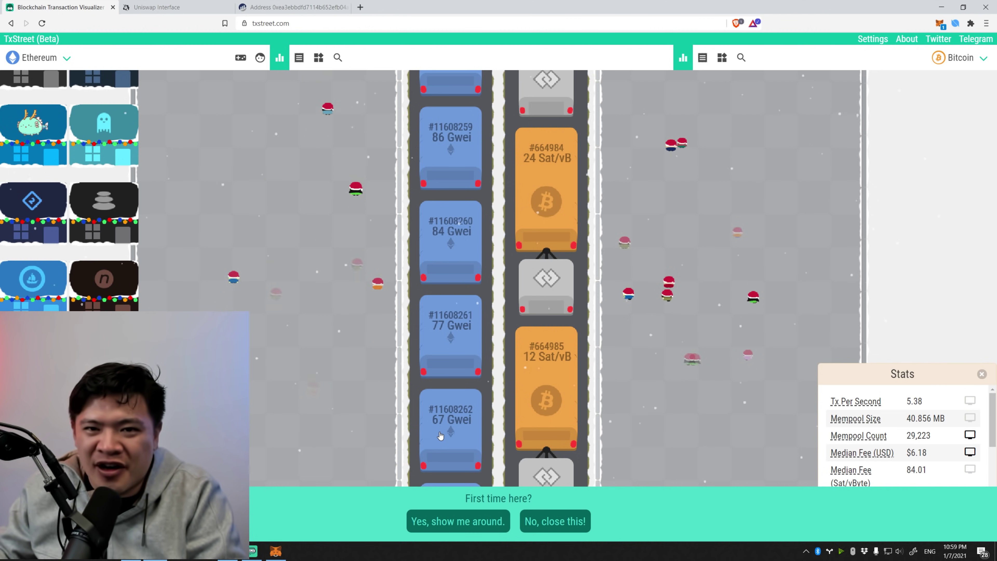
{"action": "scroll", "coordinate": [440, 435], "scroll_direction": "up", "scroll_amount": 10}
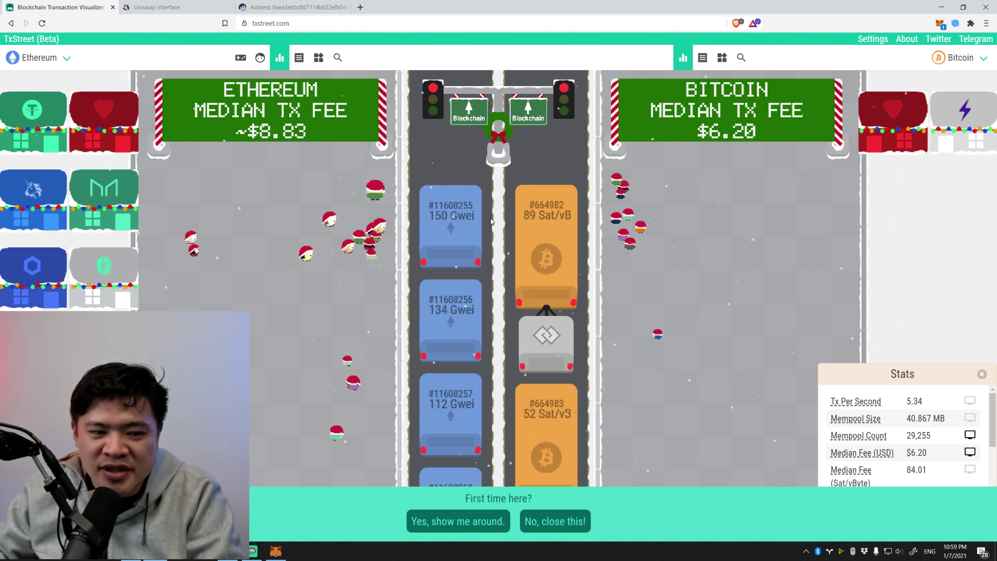
{"action": "scroll", "coordinate": [492, 224], "scroll_direction": "down", "scroll_amount": 5}
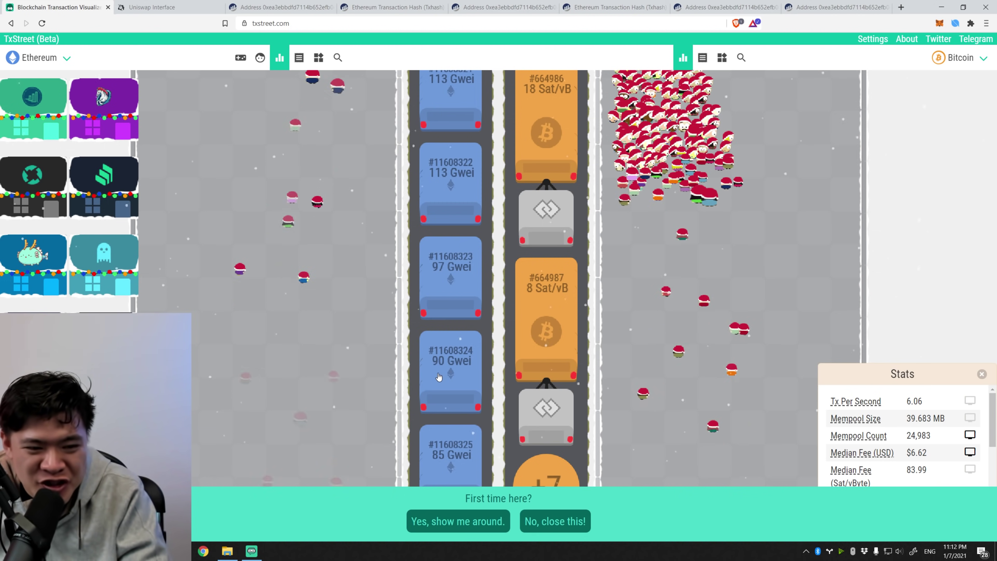
{"action": "left_click", "coordinate": [450, 370]}
{"action": "left_click_drag", "start_coordinate": [452, 359], "coordinate": [452, 231]}
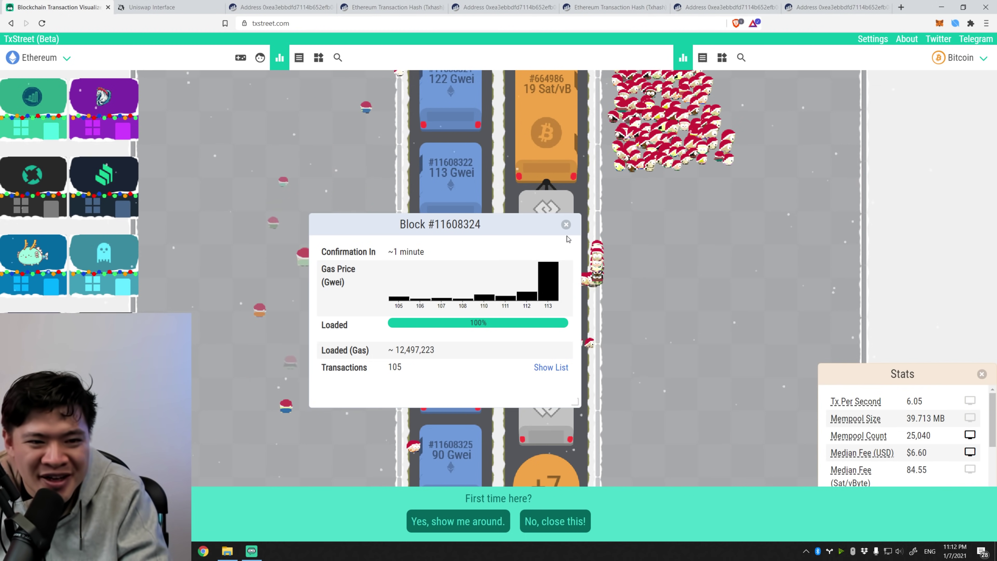
{"action": "left_click", "coordinate": [565, 224]}
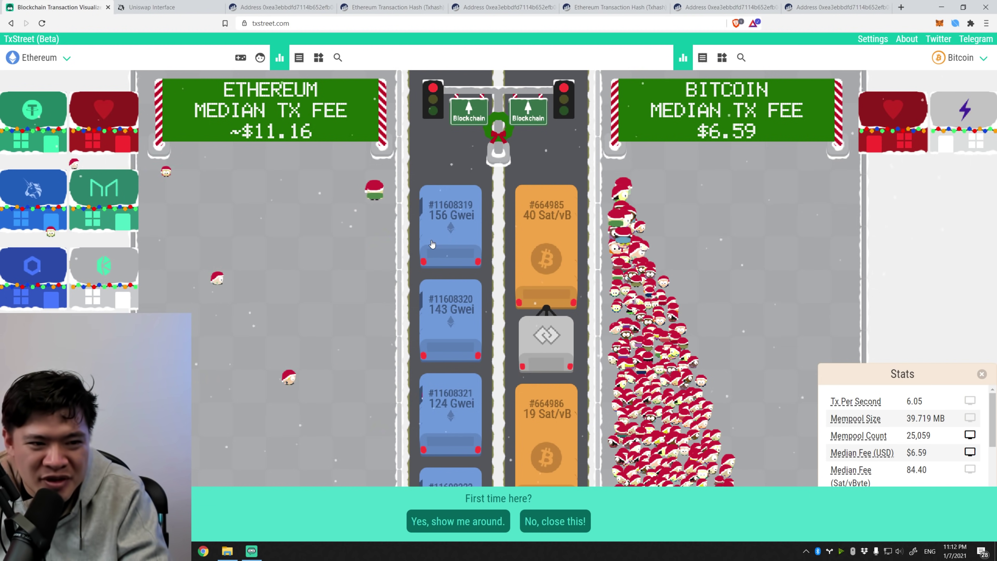
{"action": "left_click", "coordinate": [442, 215]}
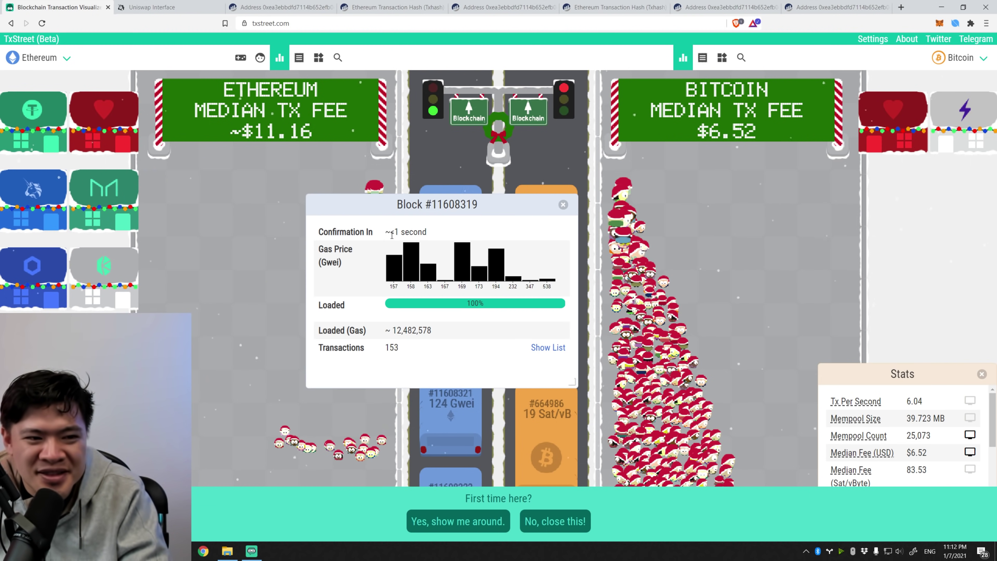
{"action": "left_click_drag", "start_coordinate": [427, 231], "coordinate": [391, 230]}
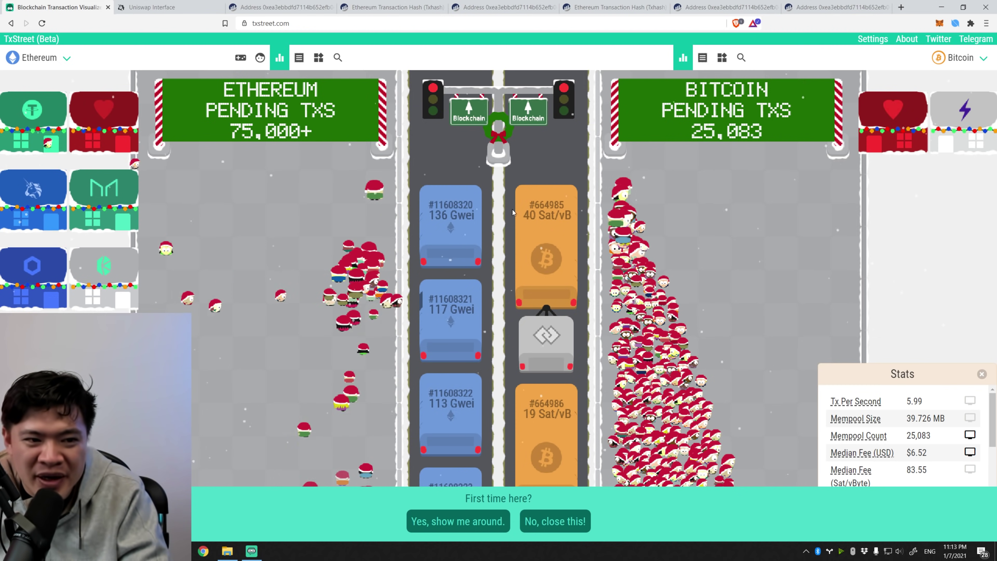
{"action": "scroll", "coordinate": [467, 350], "scroll_direction": "down", "scroll_amount": 2}
{"action": "scroll", "coordinate": [466, 349], "scroll_direction": "down", "scroll_amount": 7}
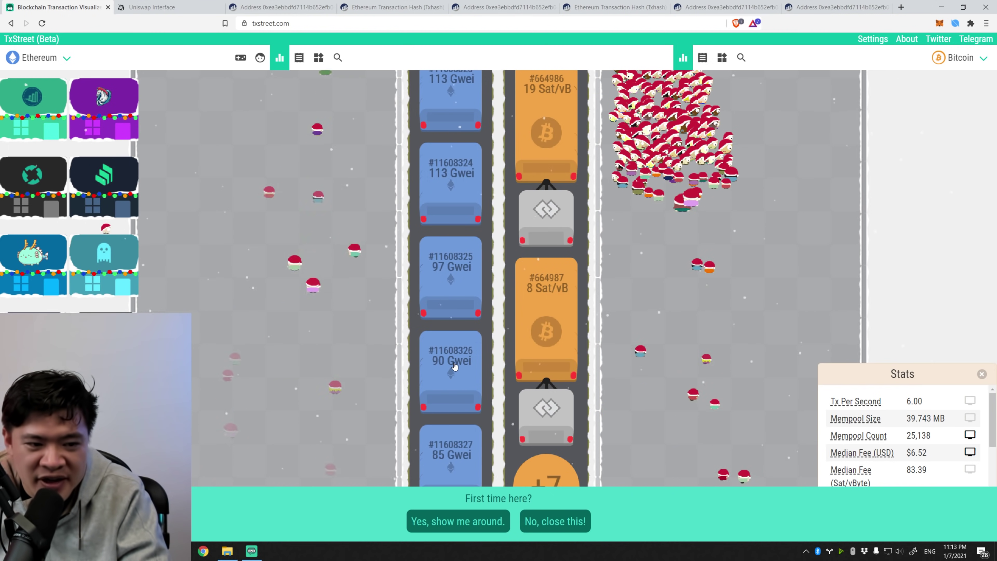
{"action": "left_click", "coordinate": [452, 365]}
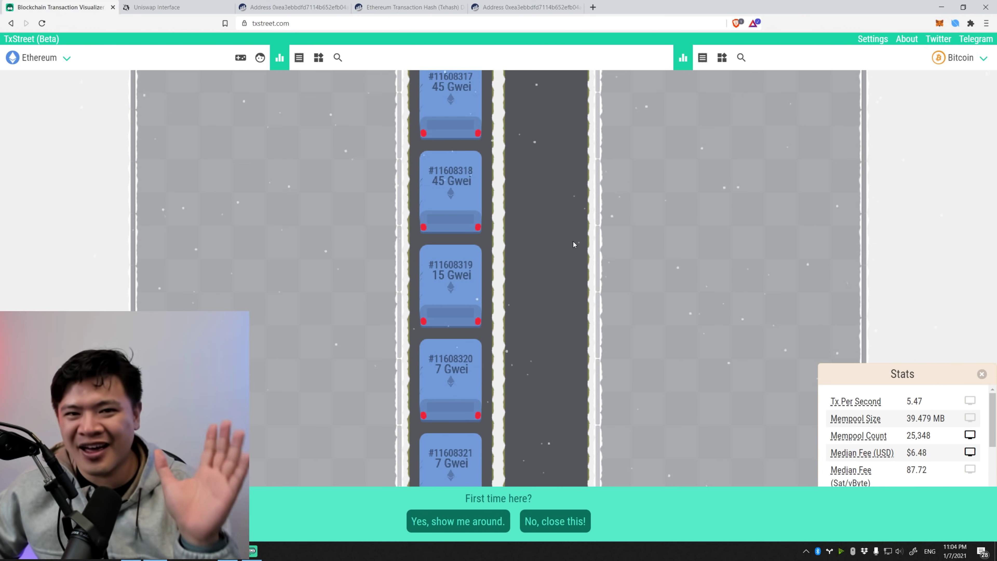
Step: From the MetaMask account's details, open its address page on Etherscan
{"action": "left_click", "coordinate": [938, 24]}
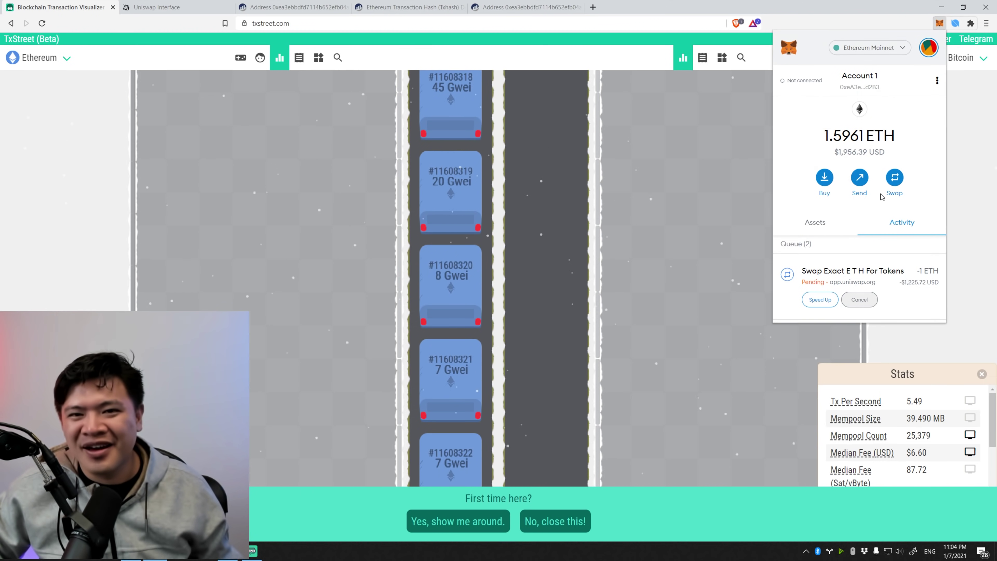
{"action": "left_click", "coordinate": [827, 181]}
{"action": "scroll", "coordinate": [868, 282], "scroll_direction": "down", "scroll_amount": 1}
{"action": "left_click", "coordinate": [855, 296]}
{"action": "left_click", "coordinate": [859, 226]}
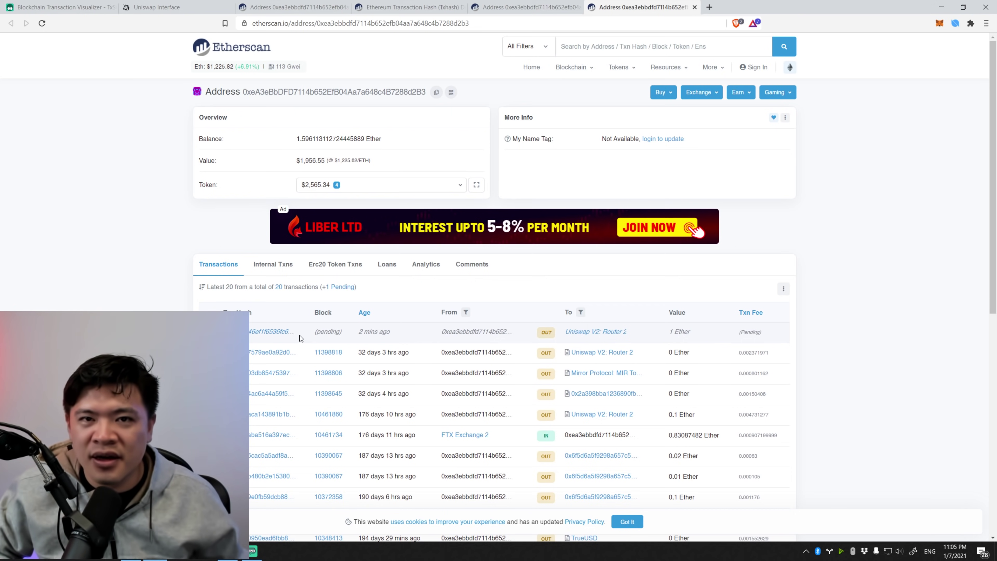
Step: Open the pending swap's Etherscan details and look up the queued Send ETH, closing its not-found tab
{"action": "left_click", "coordinate": [273, 333]}
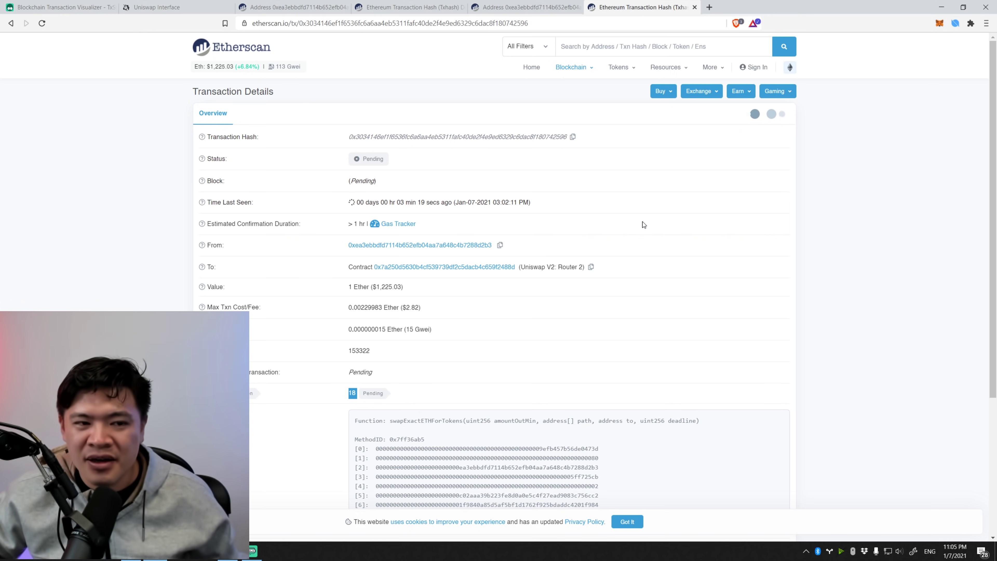
{"action": "left_click", "coordinate": [939, 23]}
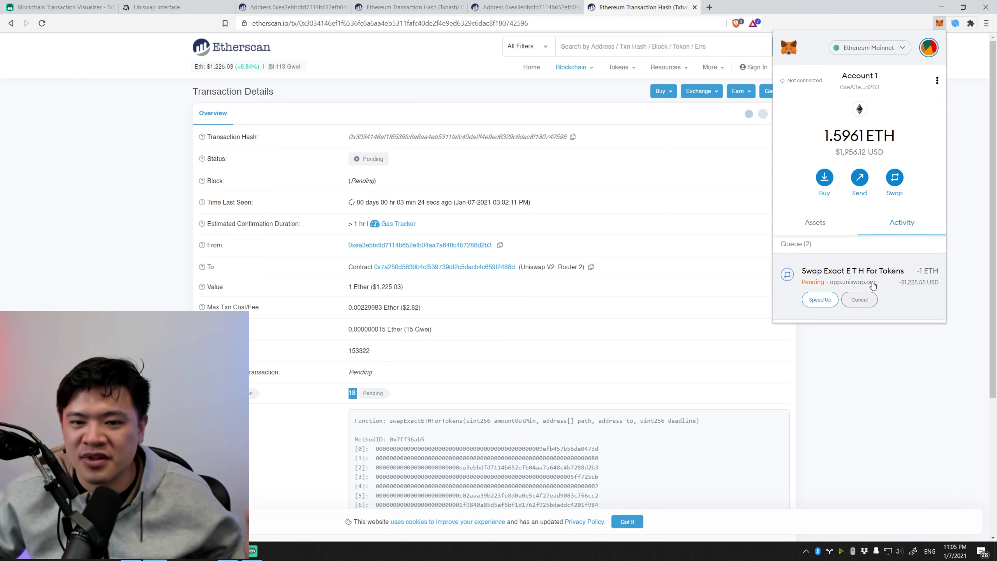
{"action": "scroll", "coordinate": [887, 286], "scroll_direction": "down", "scroll_amount": 3}
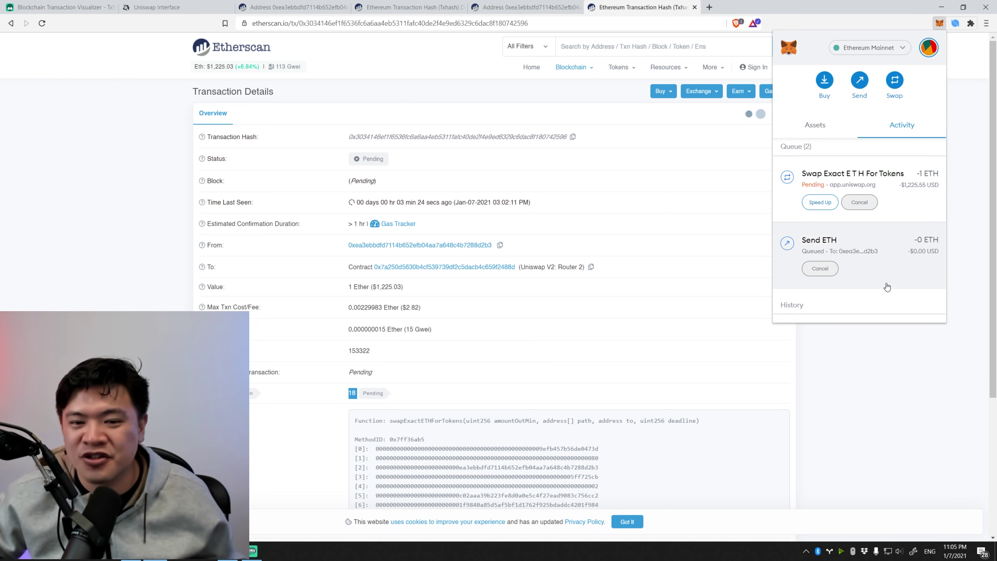
{"action": "left_click", "coordinate": [900, 268]}
{"action": "left_click", "coordinate": [926, 101]}
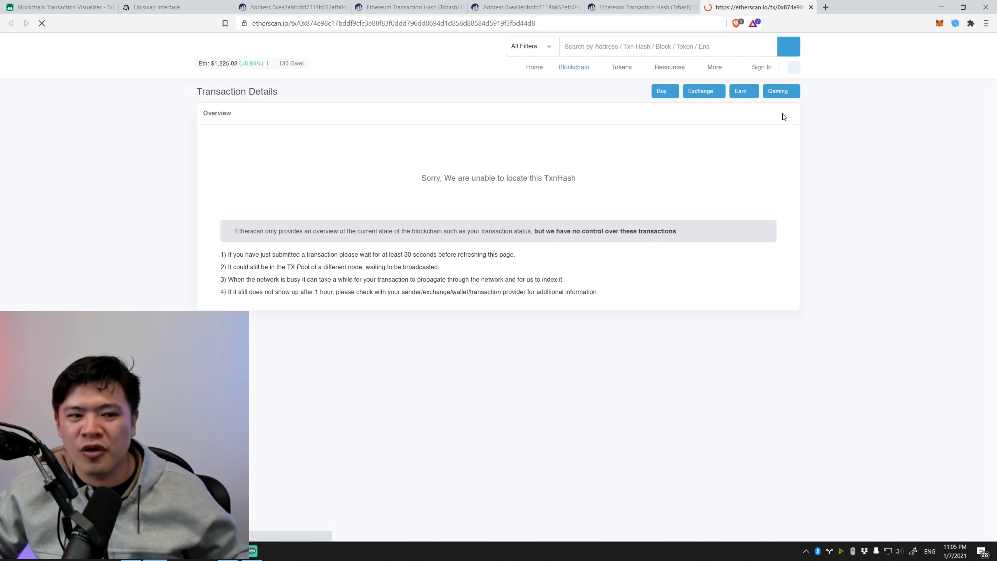
{"action": "left_click", "coordinate": [810, 8]}
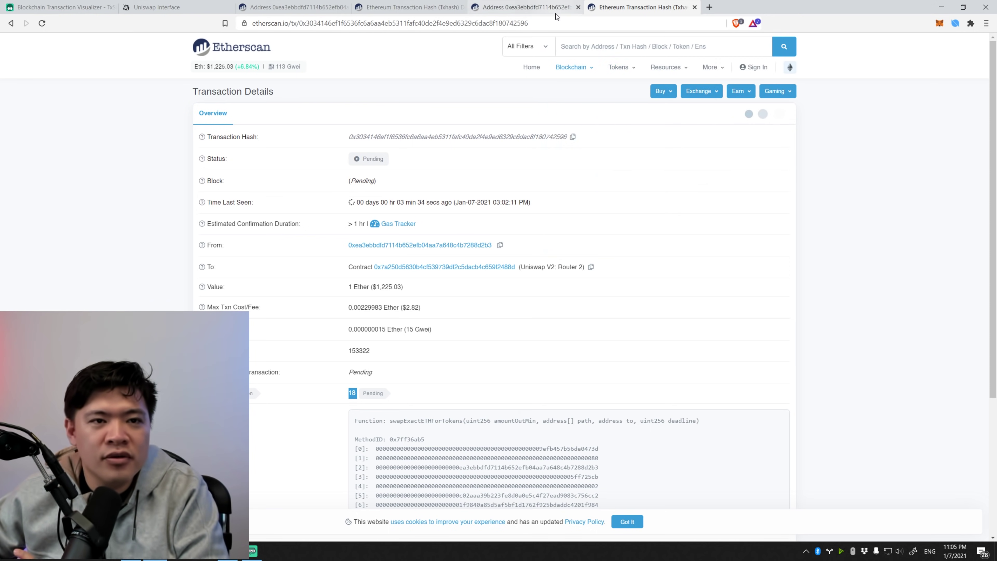
{"action": "left_click", "coordinate": [939, 23]}
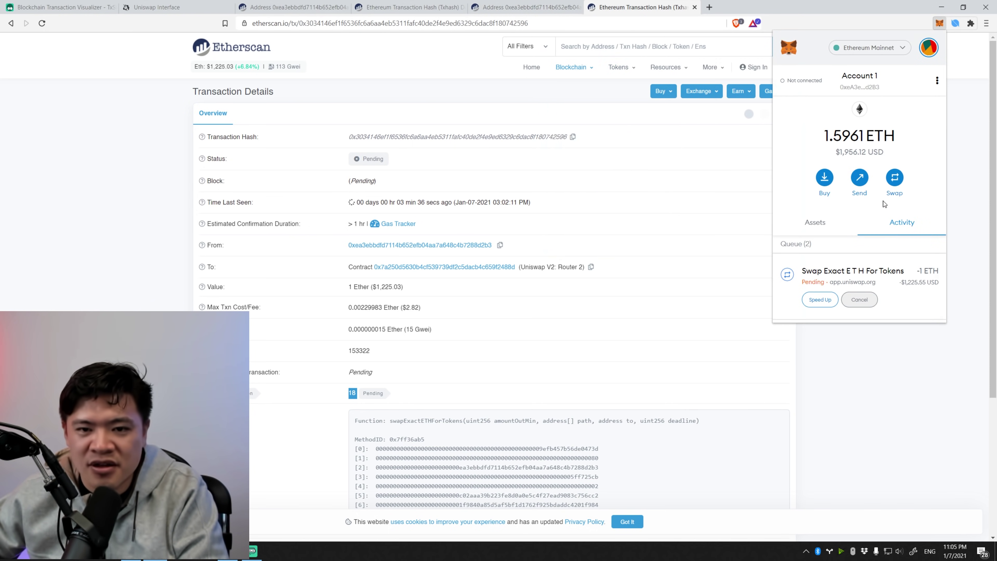
Step: Start speeding up the pending ETH-for-tokens swap, set a manual 99 Gwei gas price, then close the panel
{"action": "scroll", "coordinate": [903, 244], "scroll_direction": "down", "scroll_amount": 1}
{"action": "left_click", "coordinate": [902, 236]}
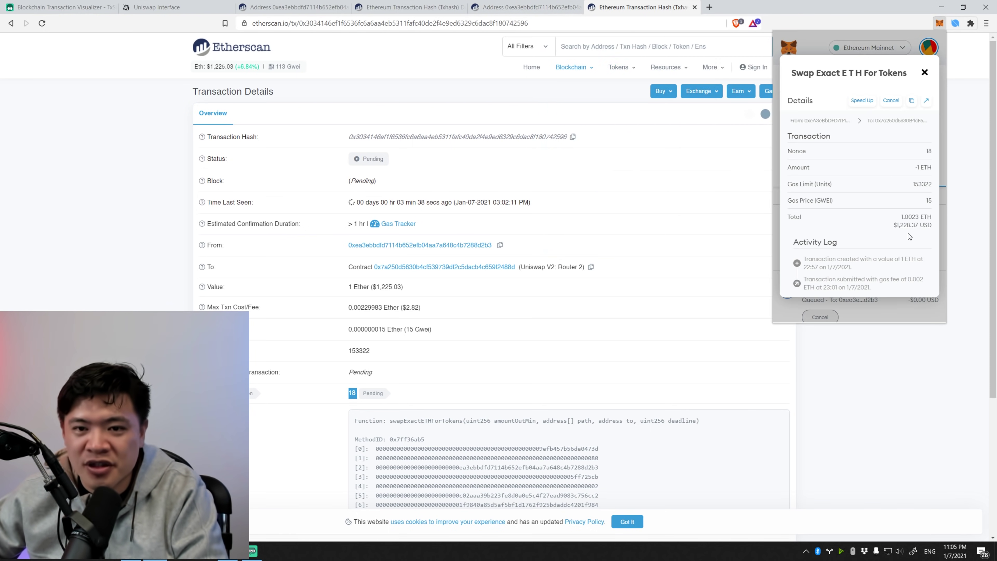
{"action": "left_click", "coordinate": [869, 105]}
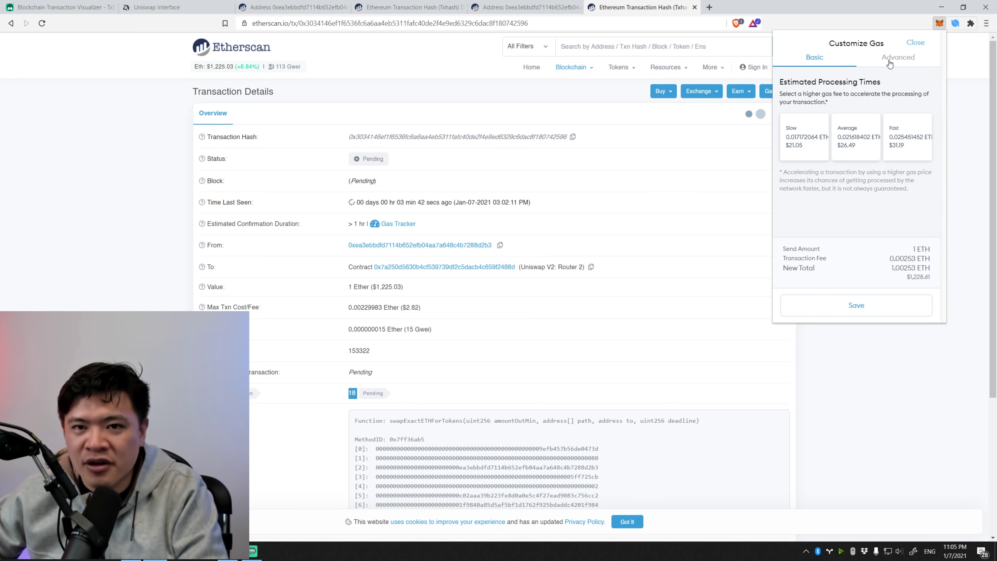
{"action": "left_click", "coordinate": [889, 64]}
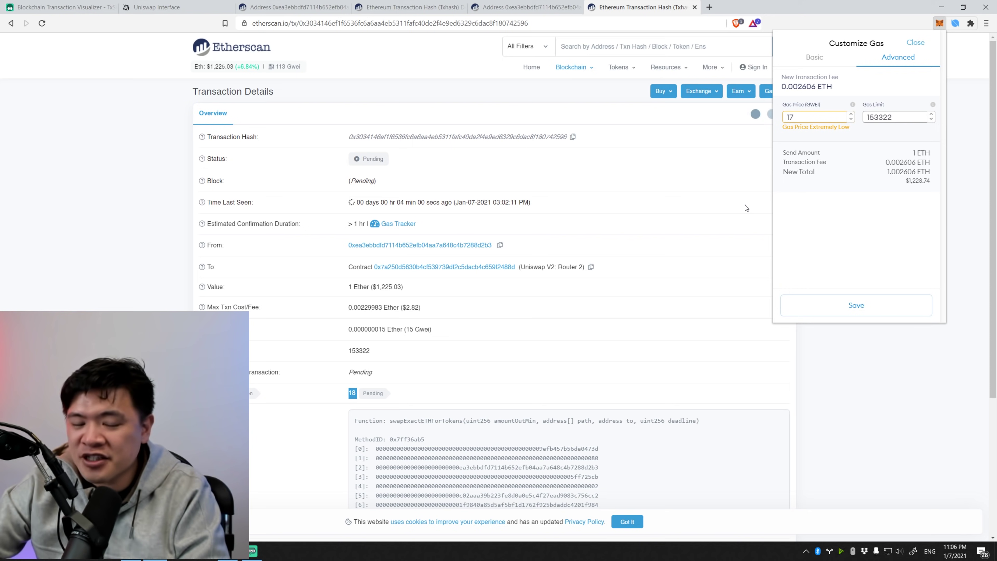
{"action": "type", "text": "090"}
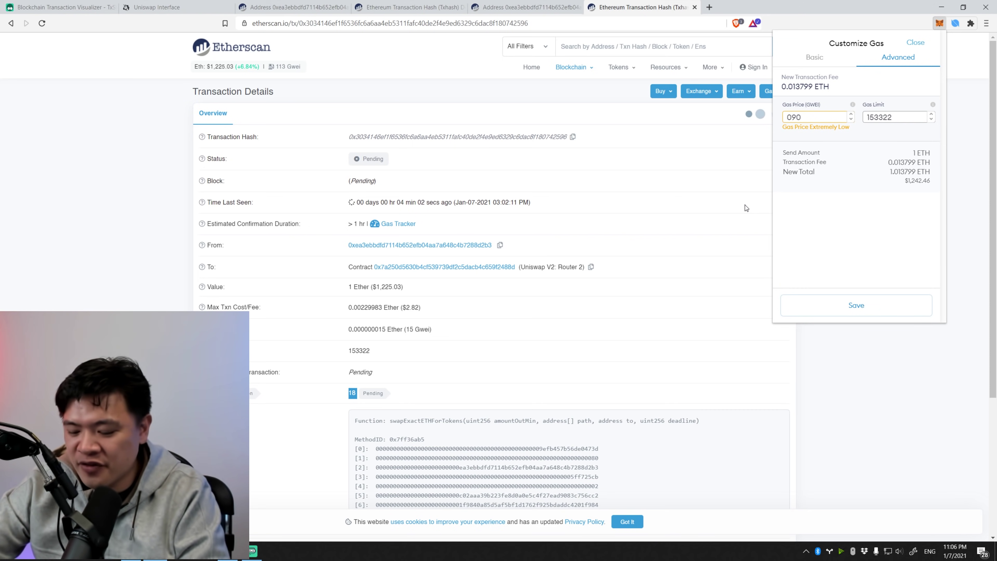
{"action": "type", "text": "90"}
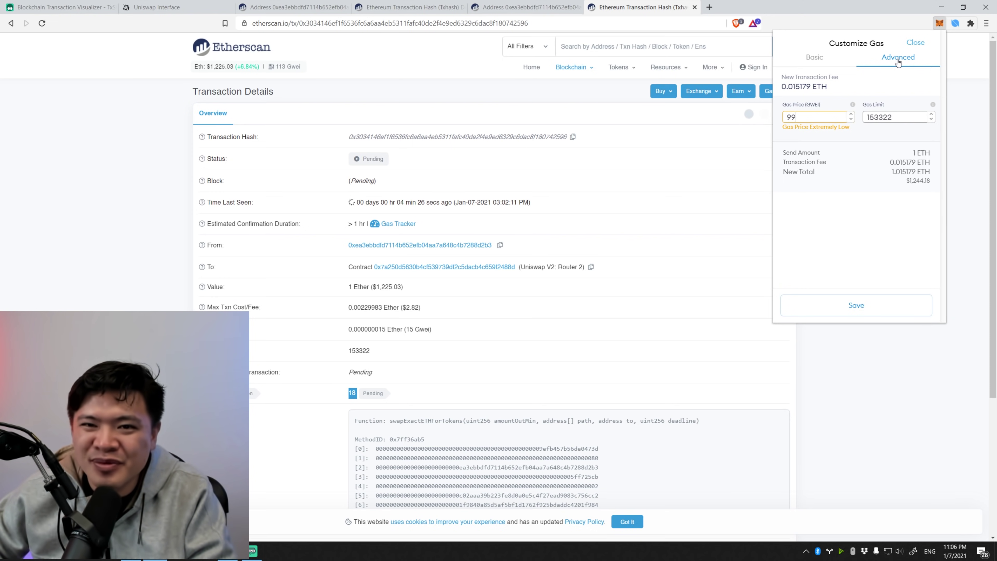
{"action": "left_click", "coordinate": [914, 44]}
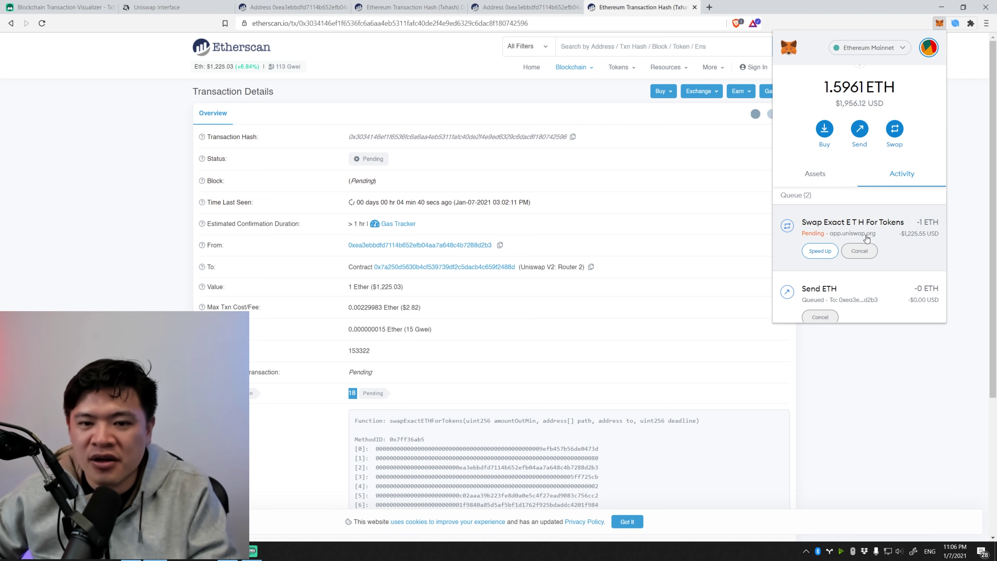
Step: Open the account's details and view its address on Etherscan
{"action": "left_click", "coordinate": [821, 144]}
{"action": "scroll", "coordinate": [875, 257], "scroll_direction": "down", "scroll_amount": 2}
{"action": "left_click", "coordinate": [871, 295]}
{"action": "left_click", "coordinate": [846, 225]}
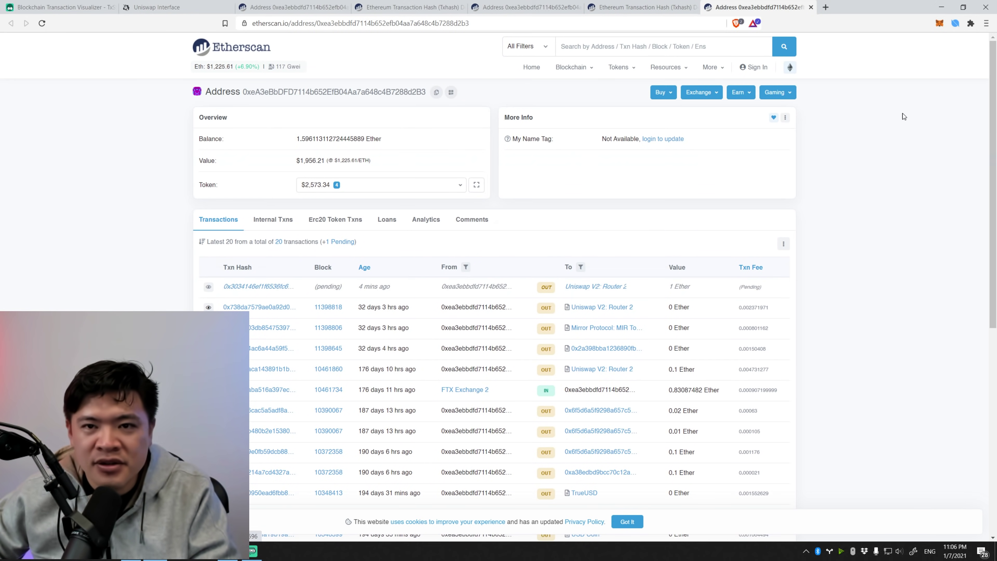
Step: Open the pending swap's transaction page, expand its details and select the nonce 18
{"action": "left_click", "coordinate": [939, 23]}
{"action": "scroll", "coordinate": [868, 244], "scroll_direction": "down", "scroll_amount": 2}
{"action": "left_click", "coordinate": [308, 336]}
{"action": "left_click", "coordinate": [271, 331]}
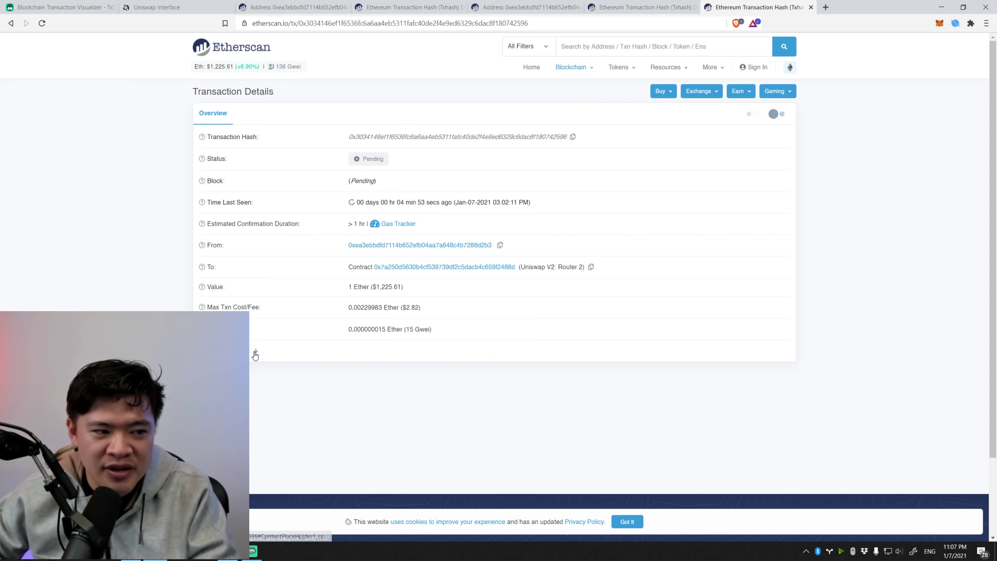
{"action": "left_click", "coordinate": [255, 351]}
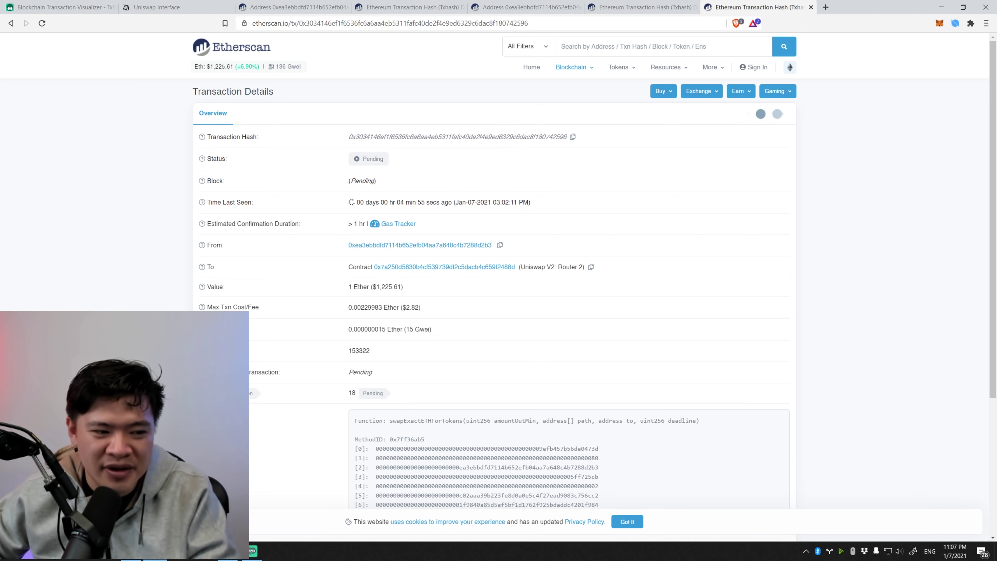
{"action": "double_click", "coordinate": [352, 392]}
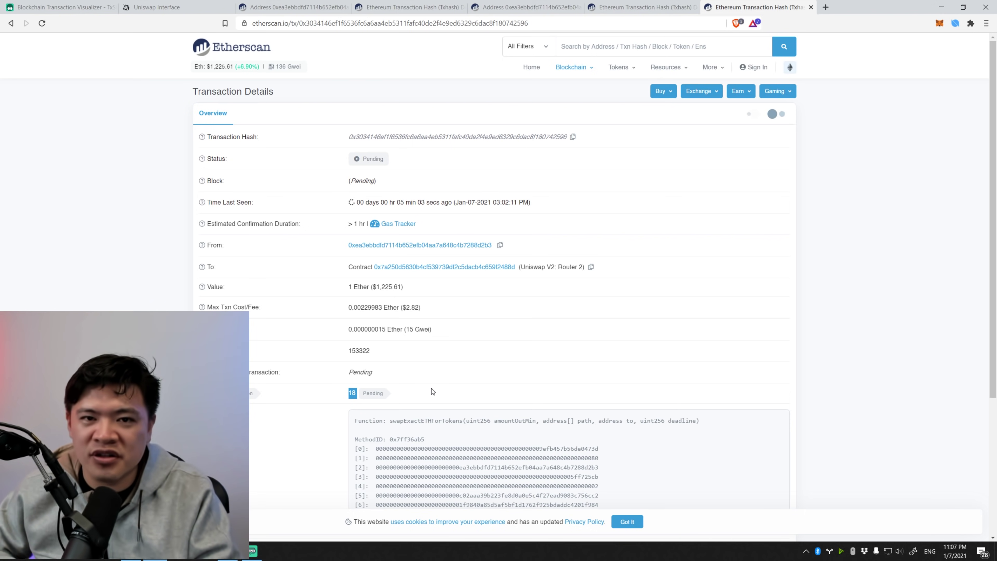
Step: In MetaMask, start a 0 ETH send to your own account with a 90 gwei gas price
{"action": "left_click", "coordinate": [939, 23]}
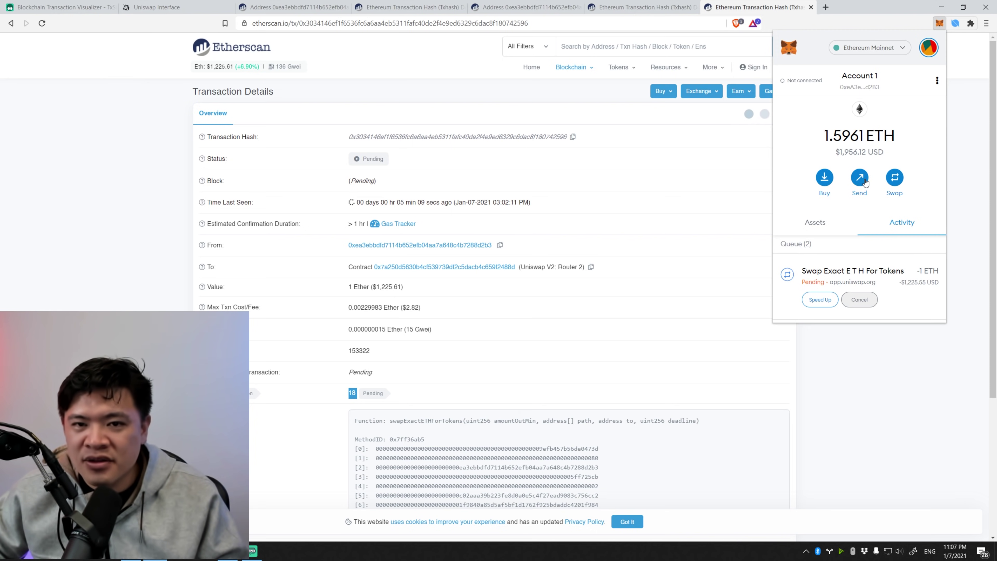
{"action": "left_click", "coordinate": [864, 183]}
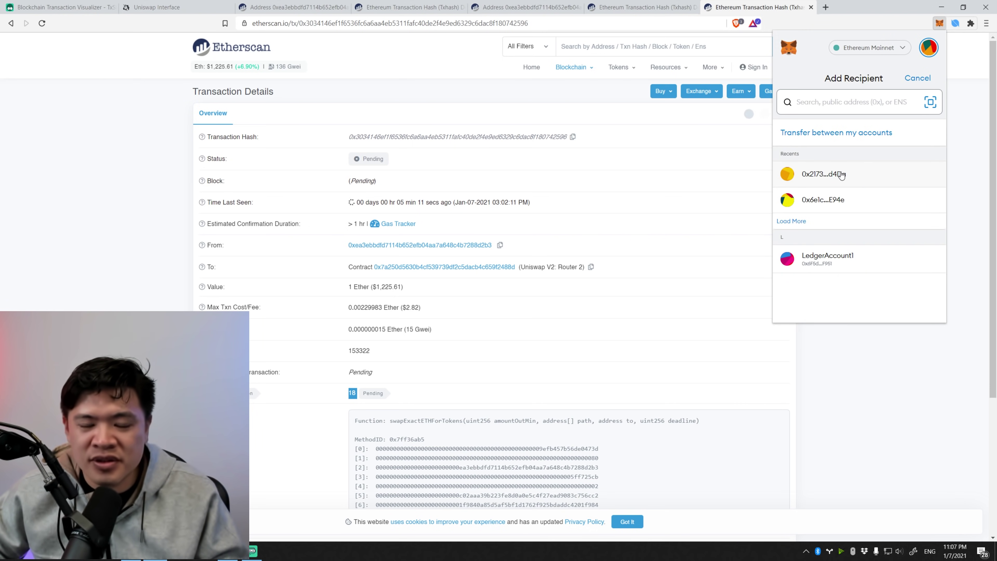
{"action": "left_click", "coordinate": [917, 78]}
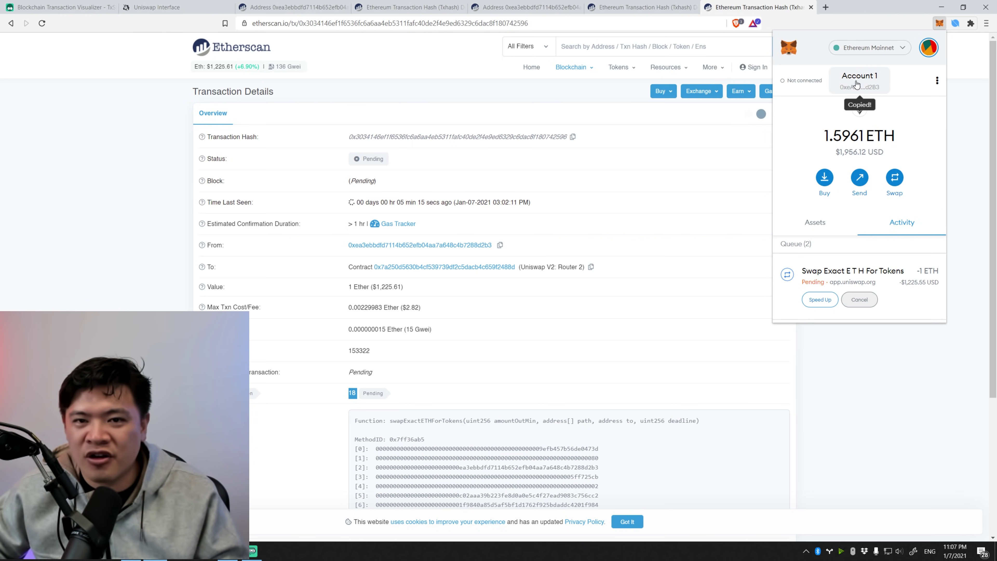
{"action": "left_click", "coordinate": [858, 183]}
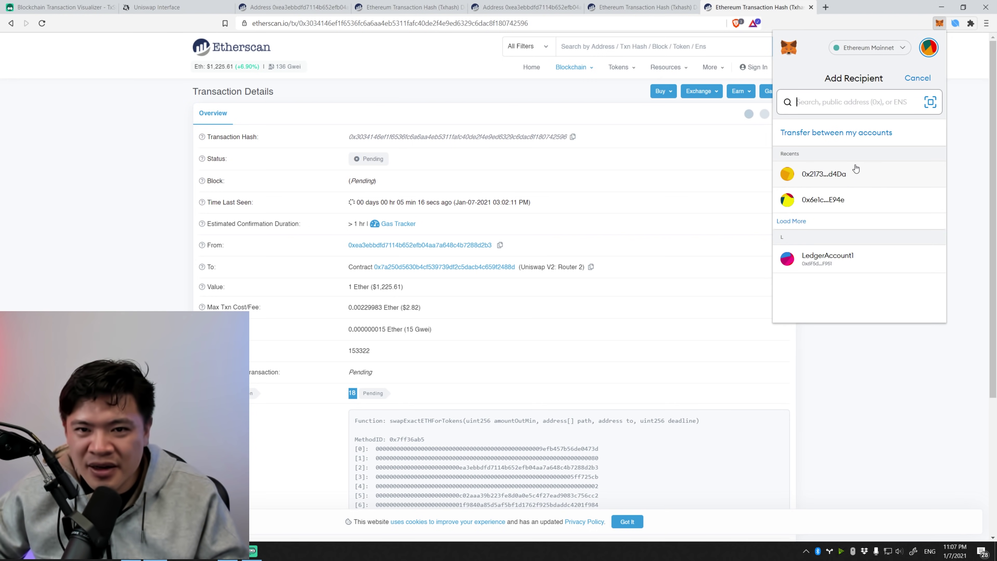
{"action": "left_click", "coordinate": [850, 126]}
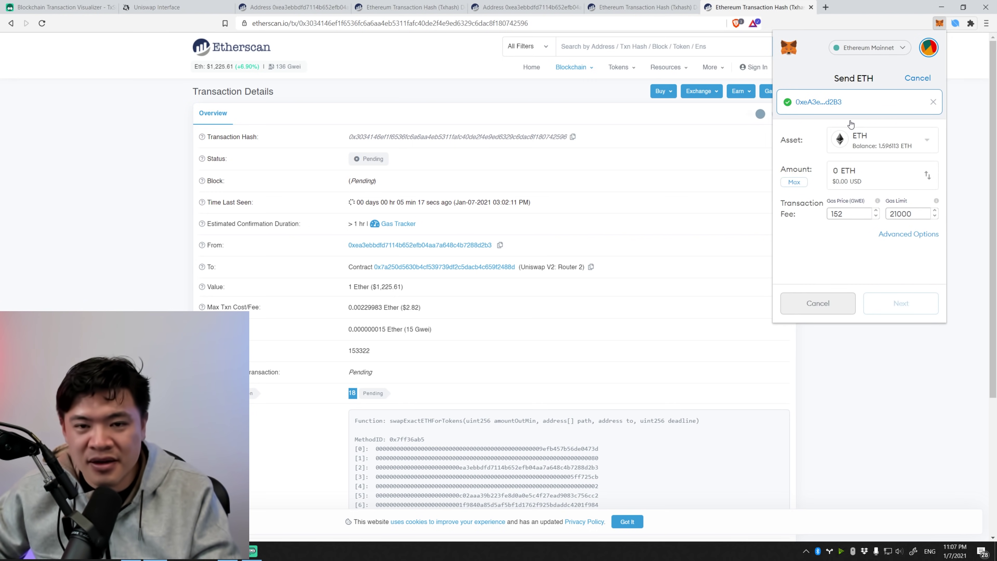
{"action": "double_click", "coordinate": [851, 212]}
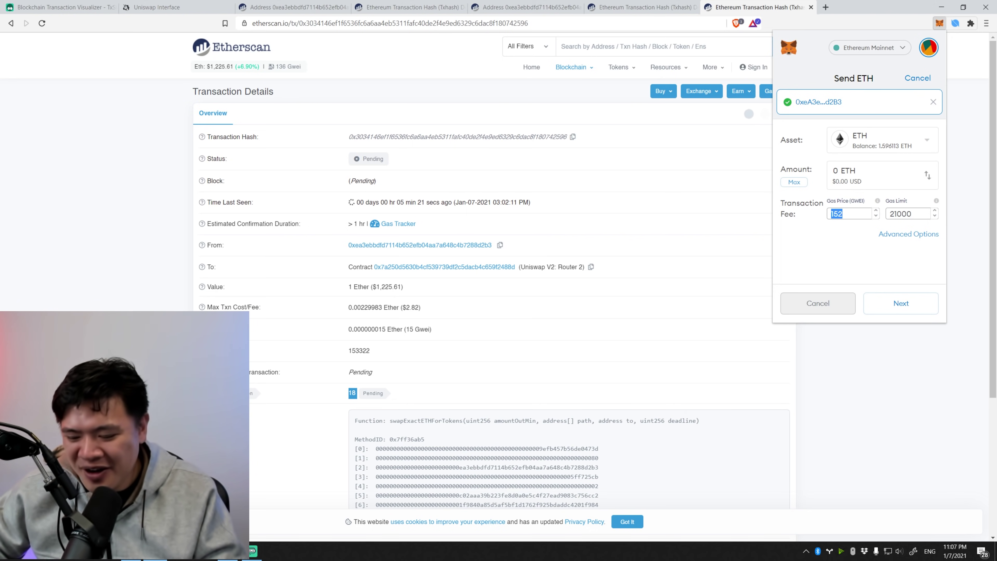
{"action": "type", "text": "90"}
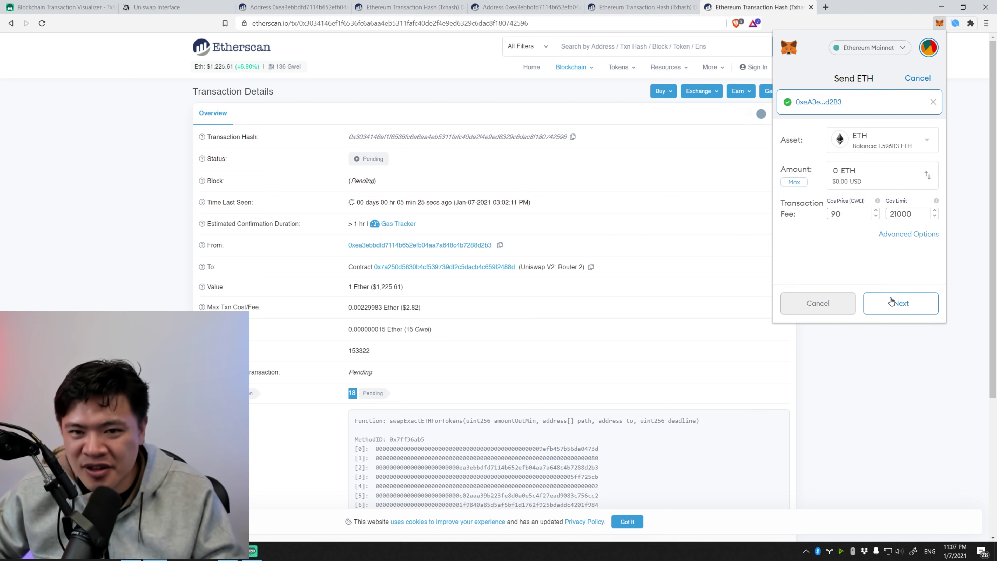
Step: Set custom nonce 18 and confirm the replacement transaction
{"action": "left_click", "coordinate": [895, 303]}
{"action": "left_click", "coordinate": [875, 280]}
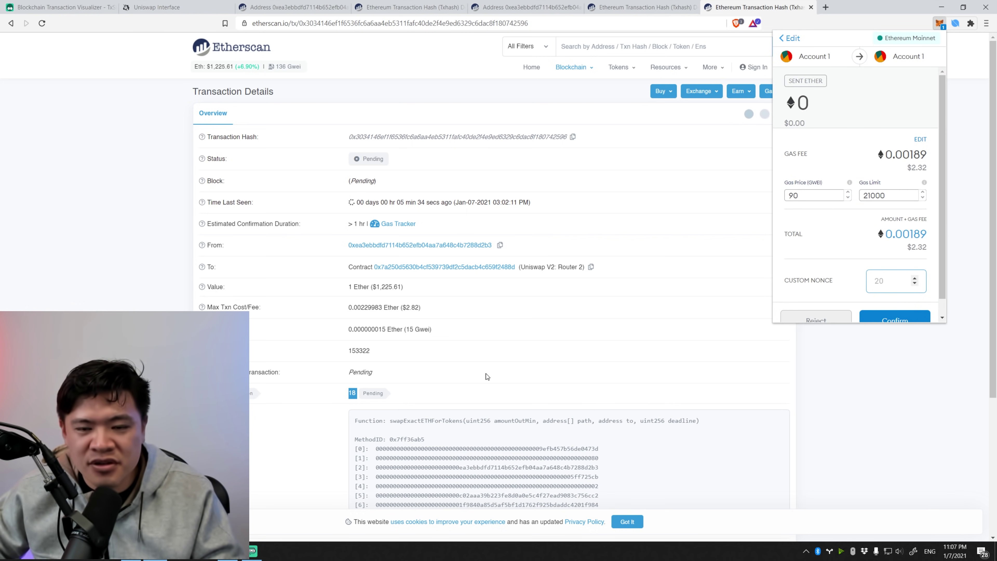
{"action": "type", "text": "18"}
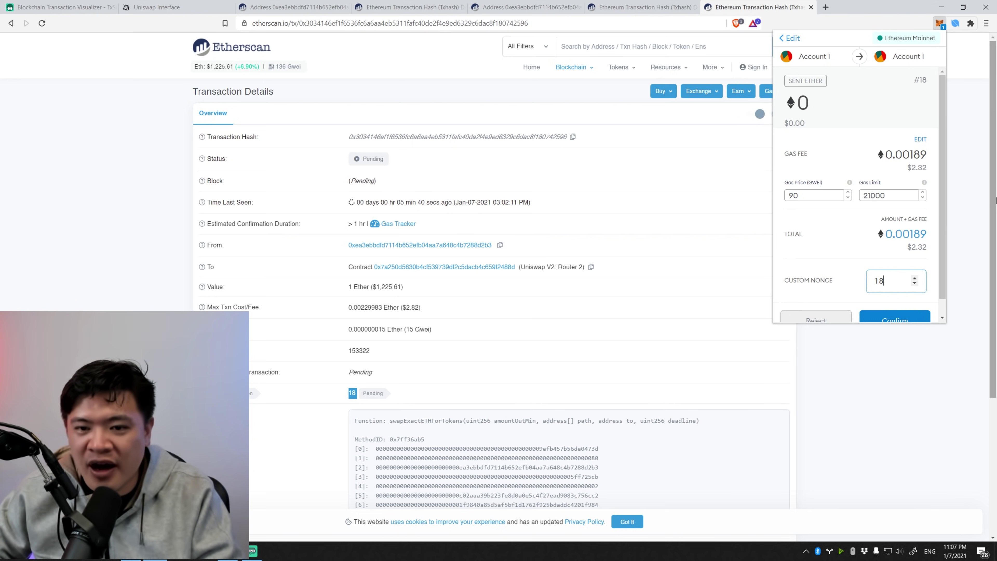
{"action": "scroll", "coordinate": [877, 308], "scroll_direction": "down", "scroll_amount": 1}
{"action": "left_click", "coordinate": [877, 307]}
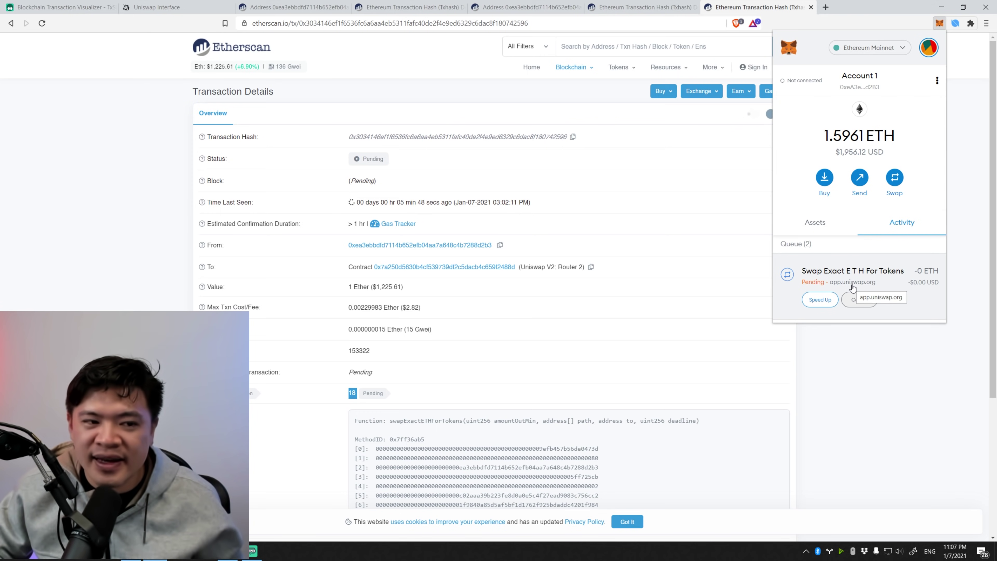
{"action": "left_click", "coordinate": [434, 264]}
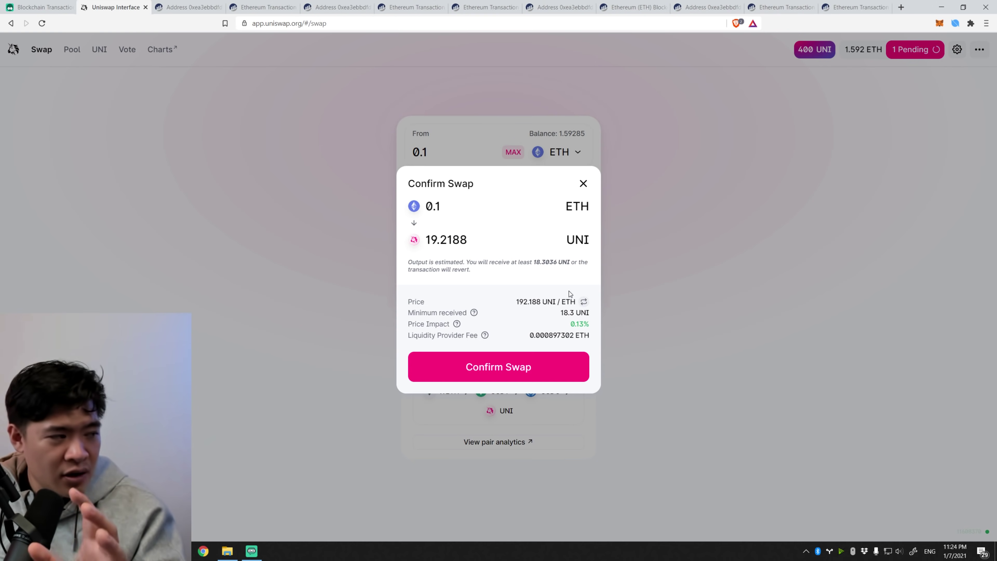
Step: Dismiss the old swap confirmation and glance at TxStreet before returning to Uniswap
{"action": "left_click", "coordinate": [584, 183]}
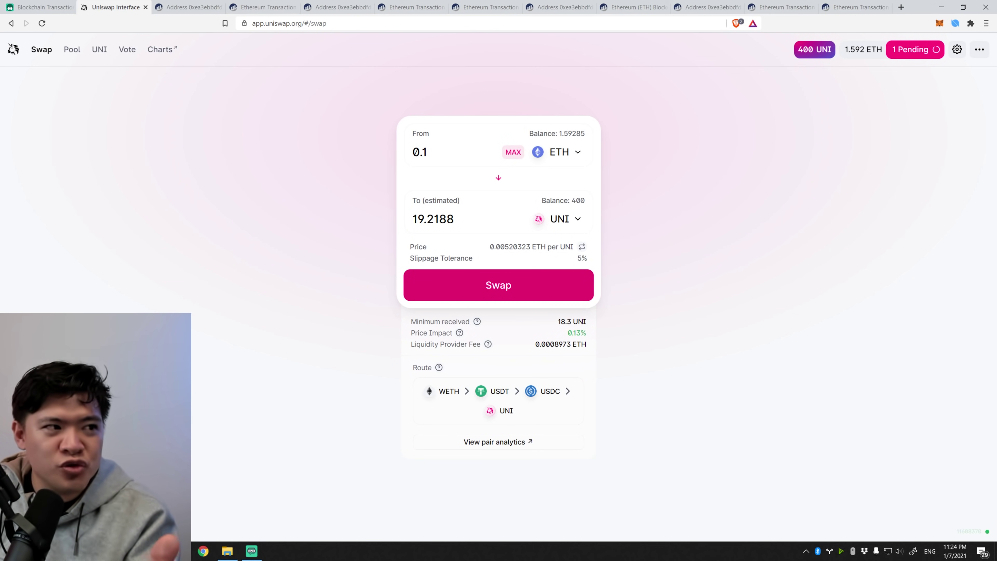
{"action": "key", "text": "ctrl+shift+Tab"}
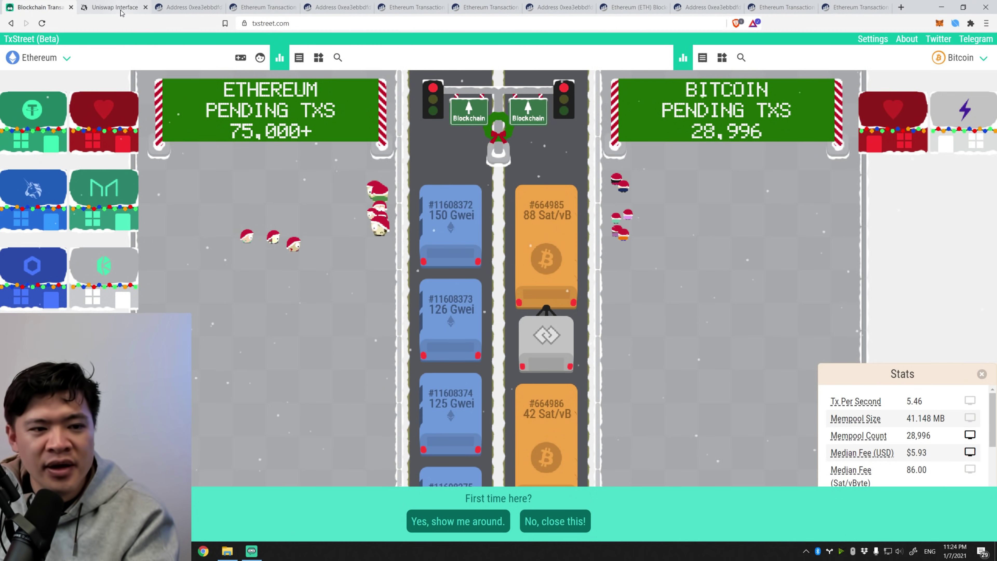
{"action": "key", "text": "ctrl+Tab"}
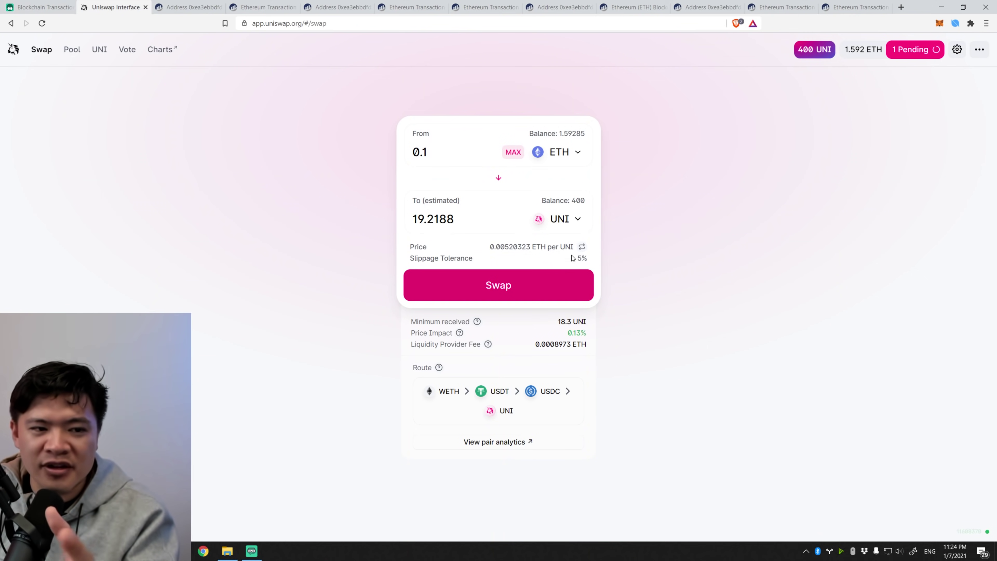
Step: Confirm the 0.1 ETH to UNI swap in MetaMask at 99 gwei with nonce 19
{"action": "left_click", "coordinate": [535, 285]}
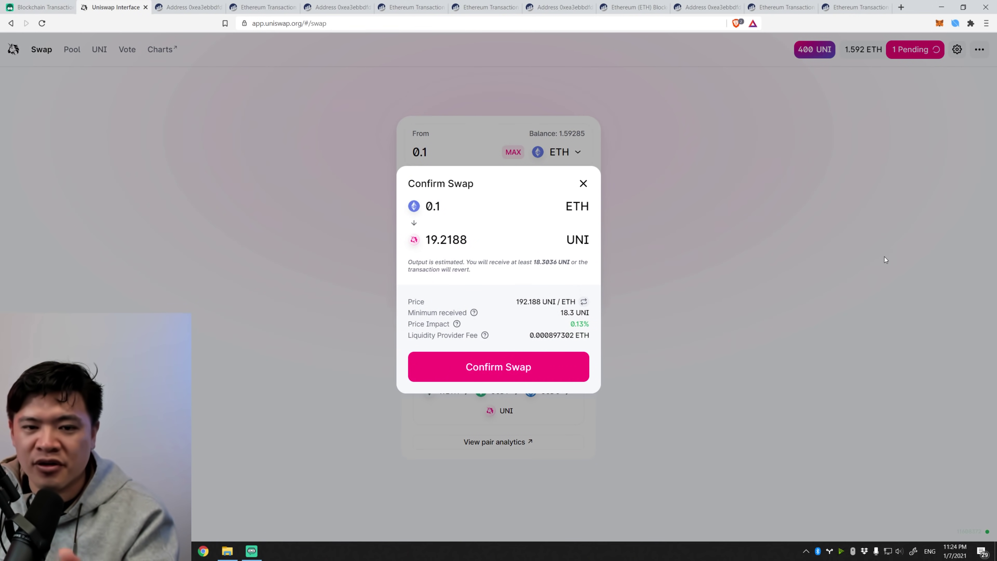
{"action": "left_click", "coordinate": [541, 362]}
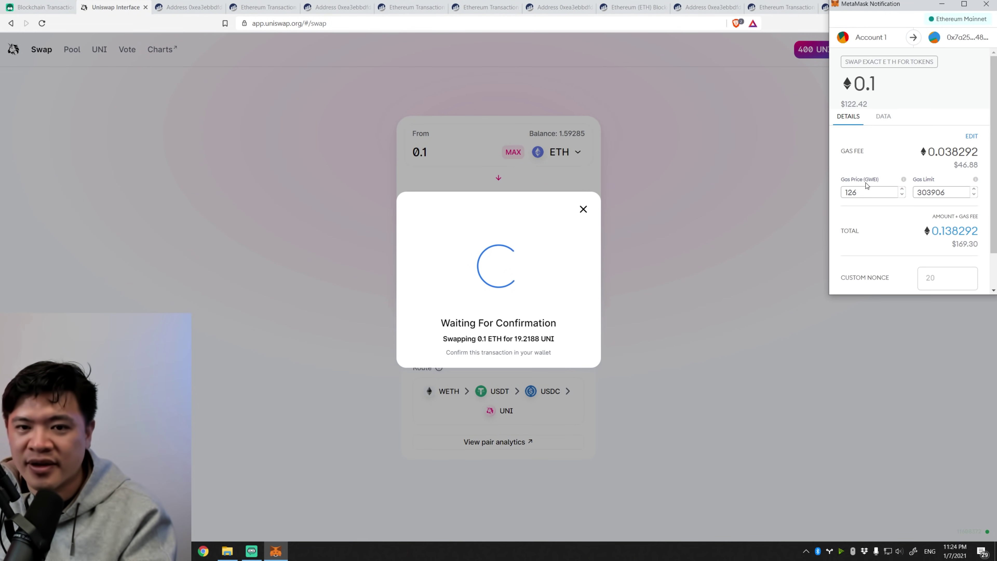
{"action": "type", "text": "99"}
{"action": "left_click", "coordinate": [940, 281]}
{"action": "type", "text": "19"}
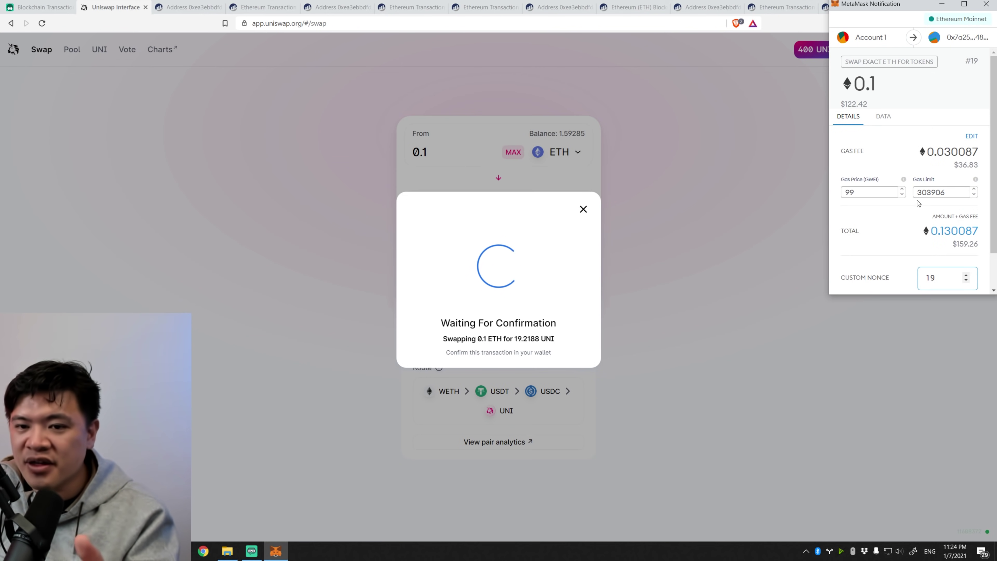
{"action": "scroll", "coordinate": [945, 275], "scroll_direction": "down", "scroll_amount": 1}
{"action": "left_click", "coordinate": [948, 275]}
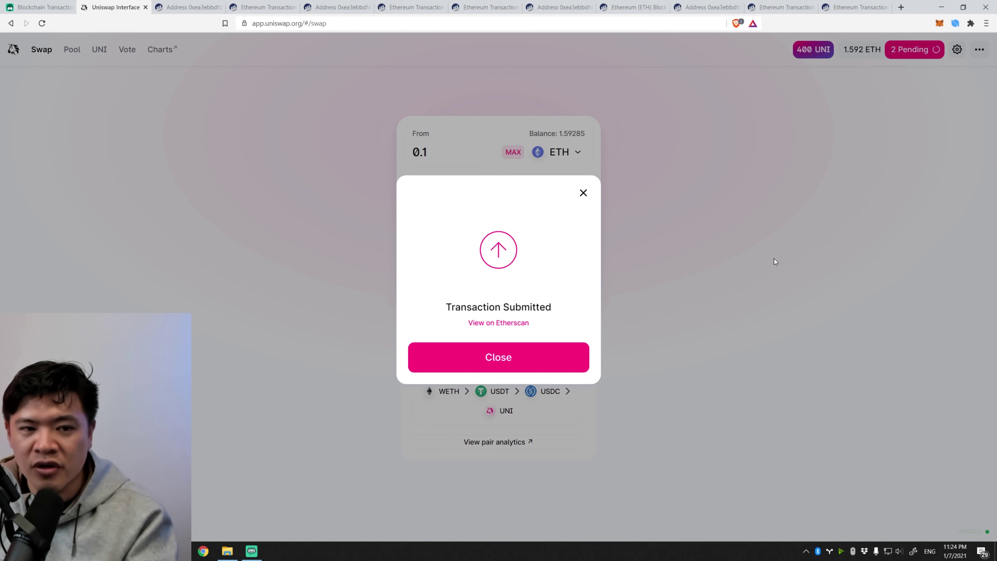
{"action": "left_click", "coordinate": [585, 199]}
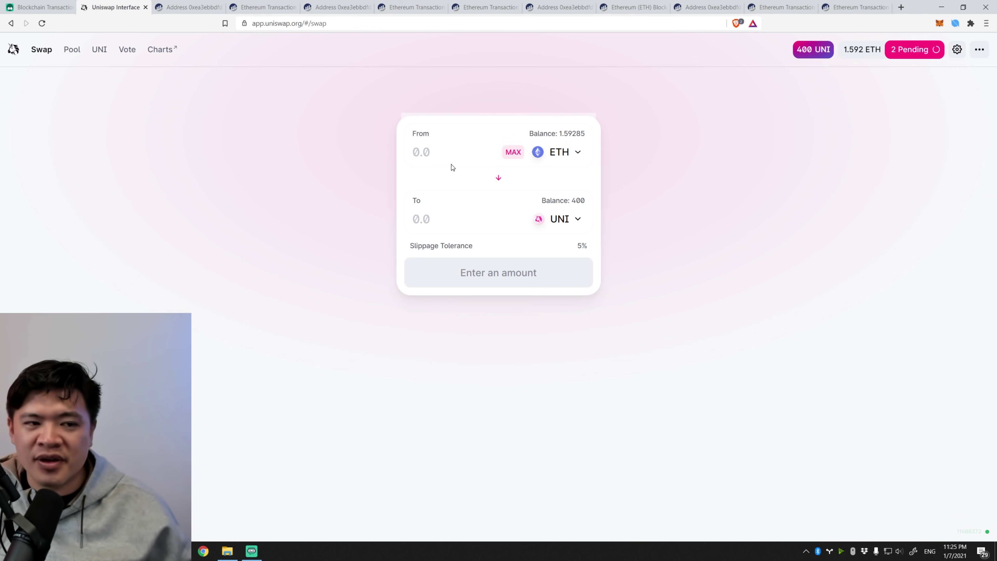
Step: Enter 0.1 ETH, accept the updated 19.2096 UNI price, and approve it with nonce 19
{"action": "left_click", "coordinate": [452, 153]}
{"action": "type", "text": "0.1"}
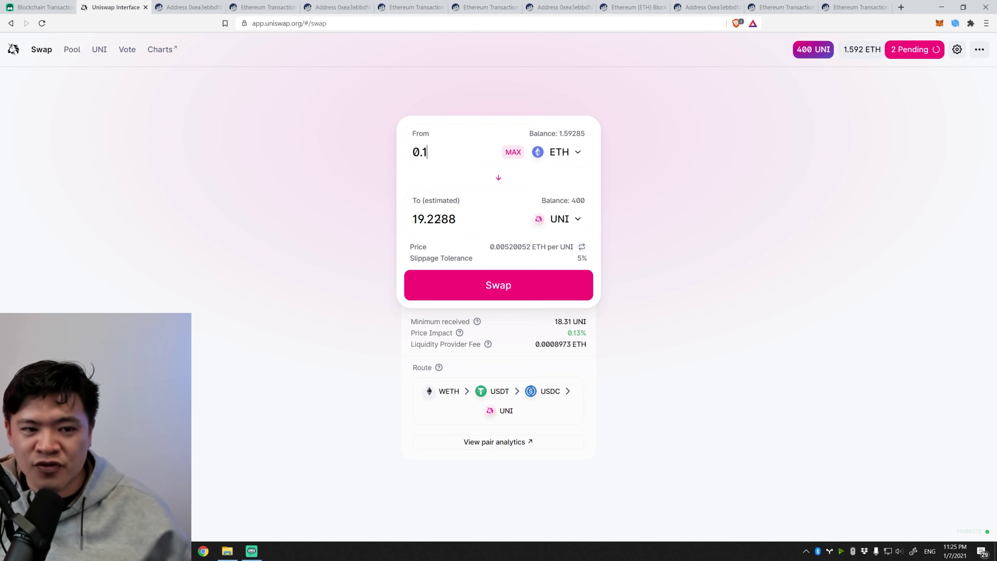
{"action": "left_click", "coordinate": [482, 284]}
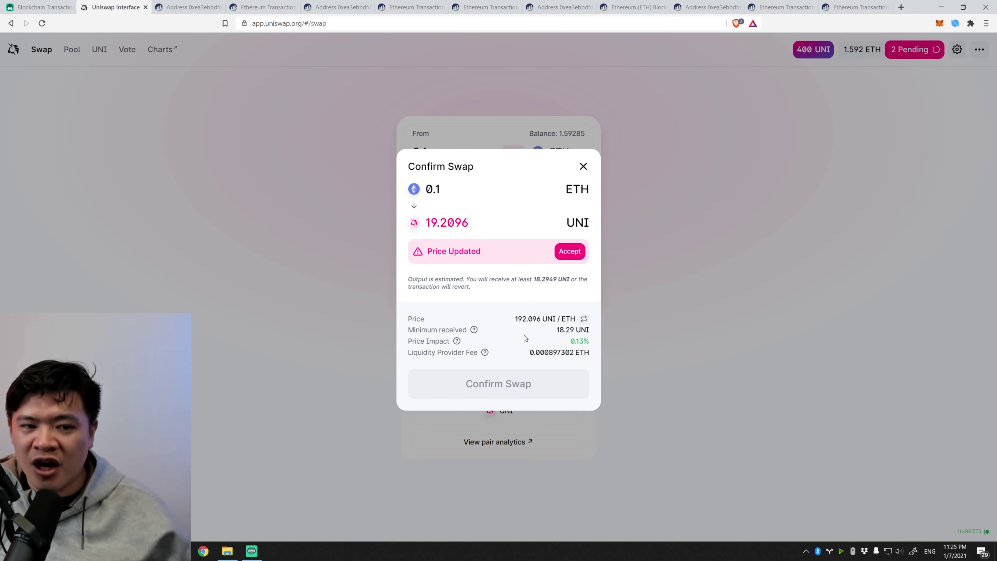
{"action": "left_click", "coordinate": [574, 257]}
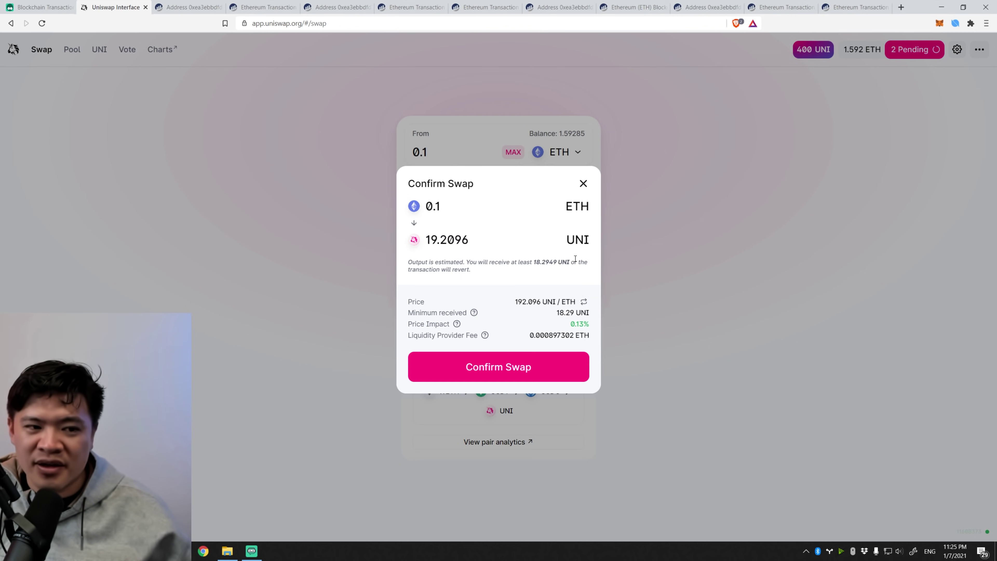
{"action": "left_click", "coordinate": [537, 370]}
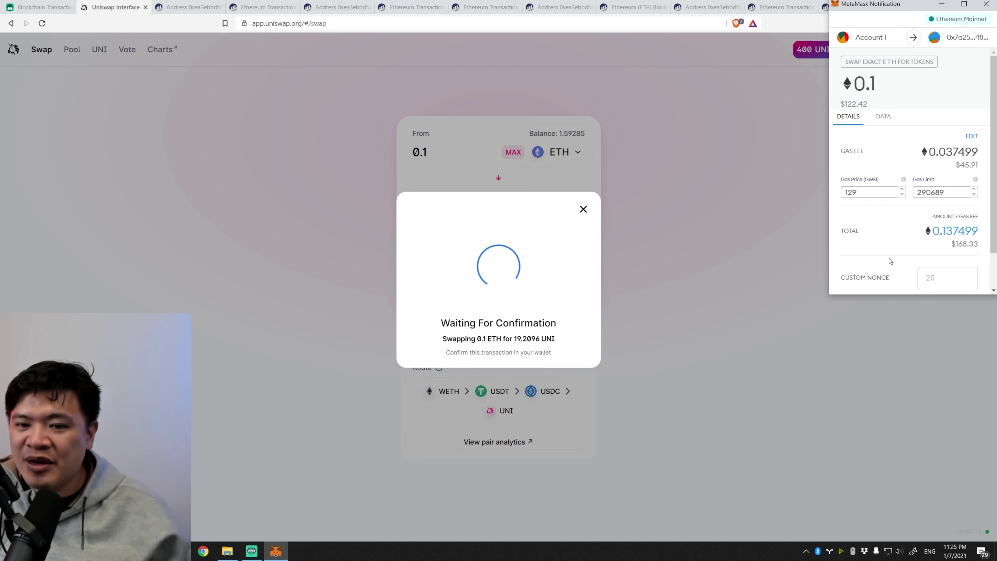
{"action": "scroll", "coordinate": [872, 216], "scroll_direction": "down", "scroll_amount": 1}
{"action": "left_click", "coordinate": [927, 236]}
{"action": "type", "text": "19"}
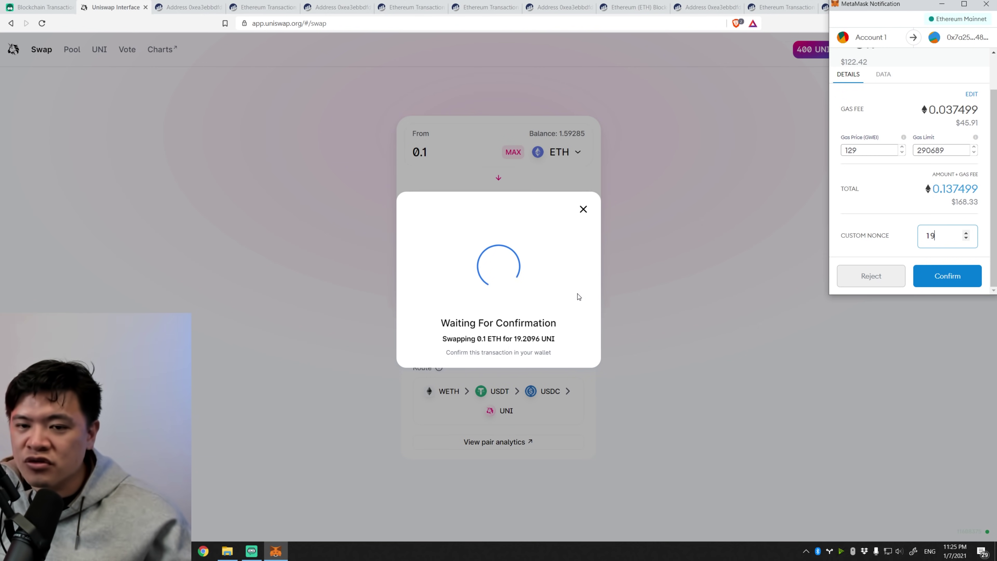
{"action": "left_click", "coordinate": [934, 283]}
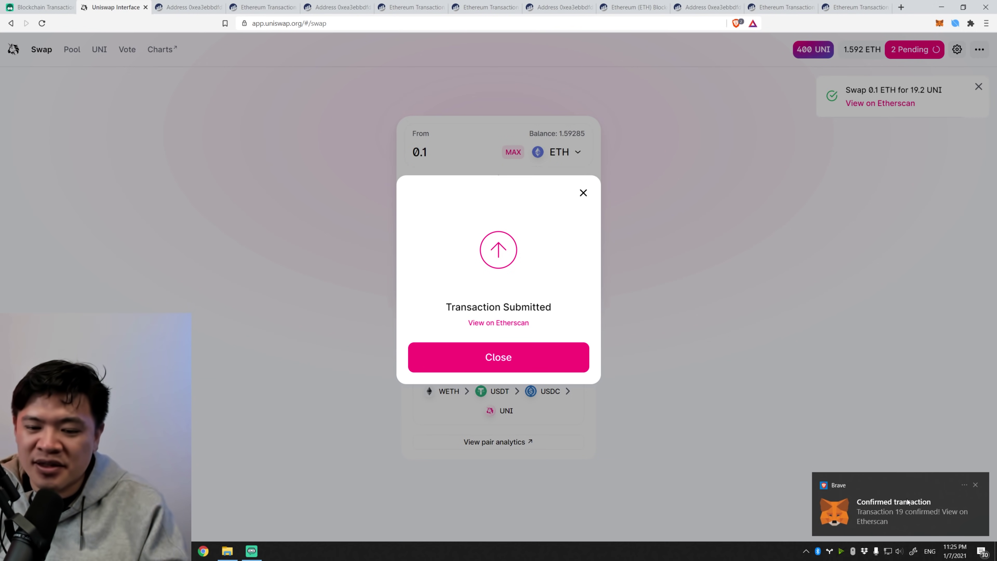
Step: View the confirmed 0.1 ETH swap on Etherscan, briefly checking the MetaMask wallet
{"action": "left_click", "coordinate": [881, 204]}
{"action": "left_click", "coordinate": [890, 103]}
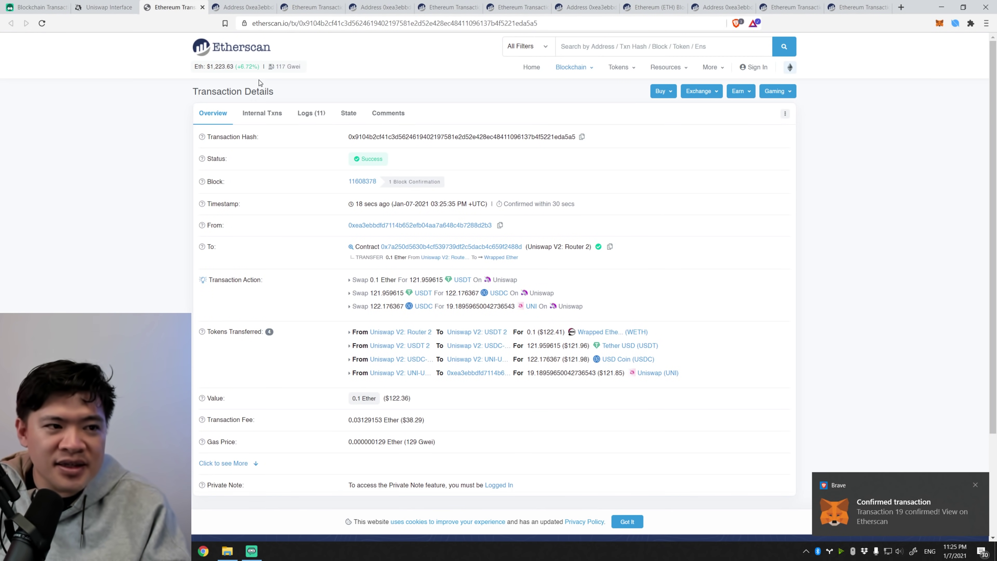
{"action": "left_click", "coordinate": [939, 24]}
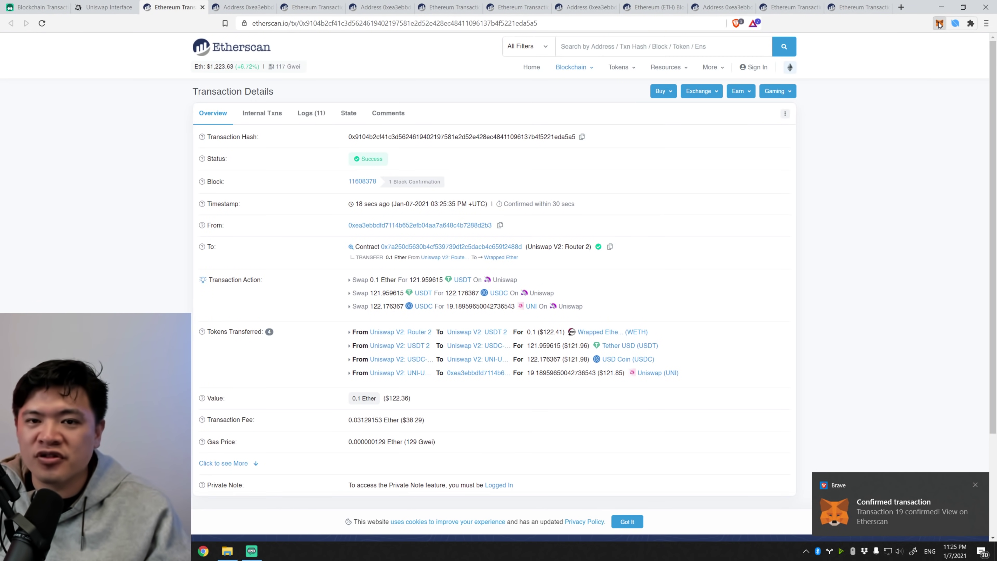
{"action": "left_click", "coordinate": [730, 185]}
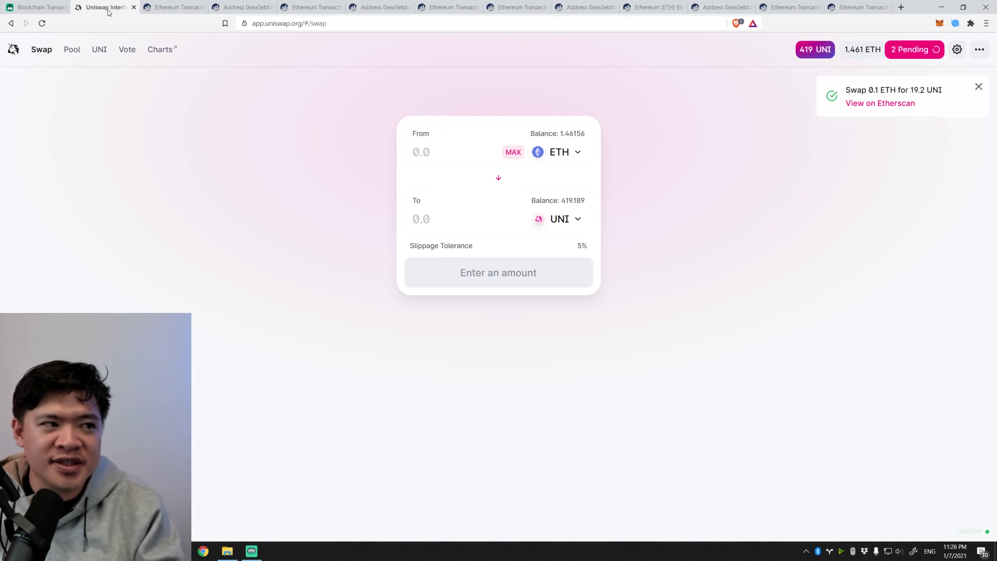
Step: Open Uniswap's 2 pending transactions list, clear all, and close the Account panel
{"action": "left_click", "coordinate": [104, 7]}
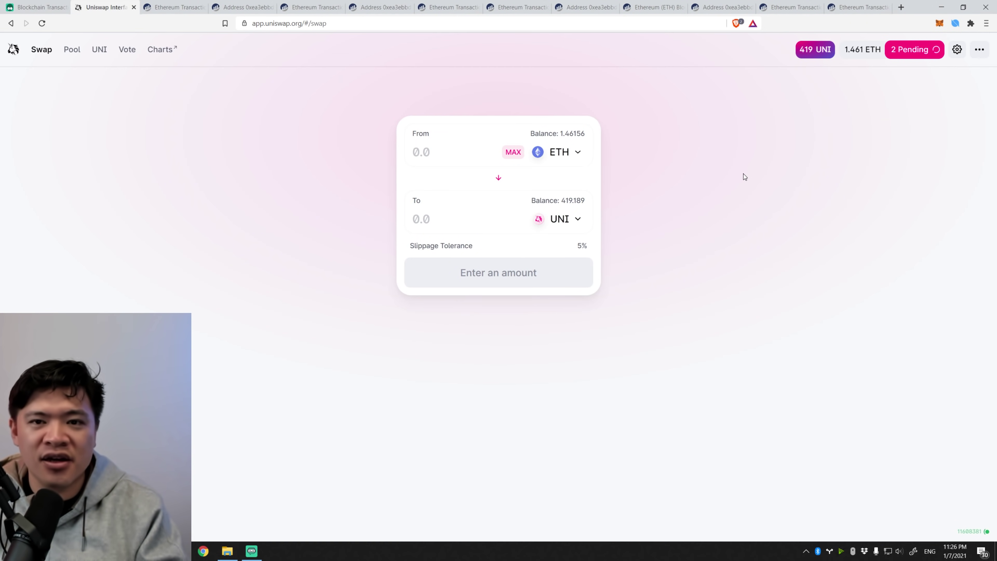
{"action": "left_click", "coordinate": [910, 49]}
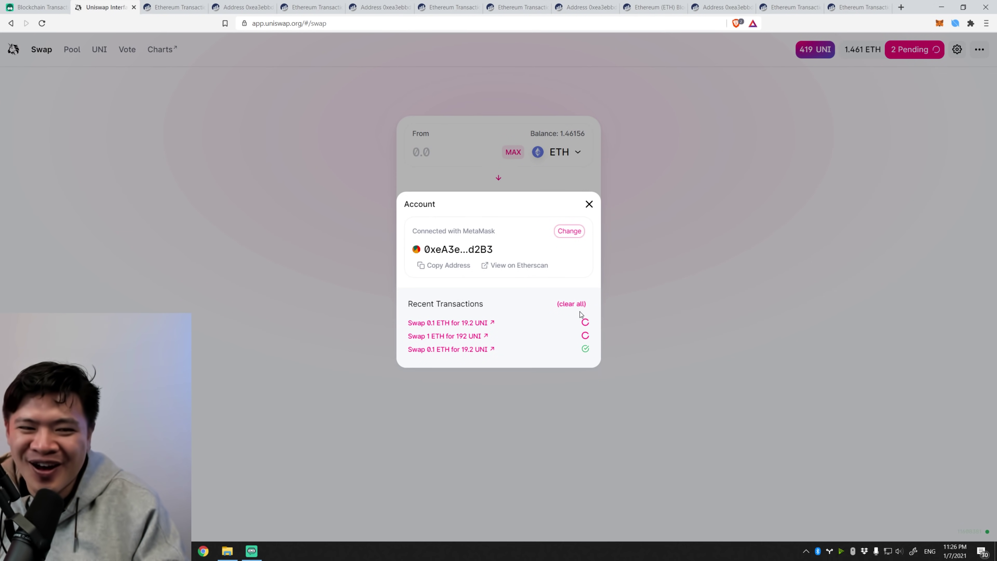
{"action": "left_click", "coordinate": [574, 304]}
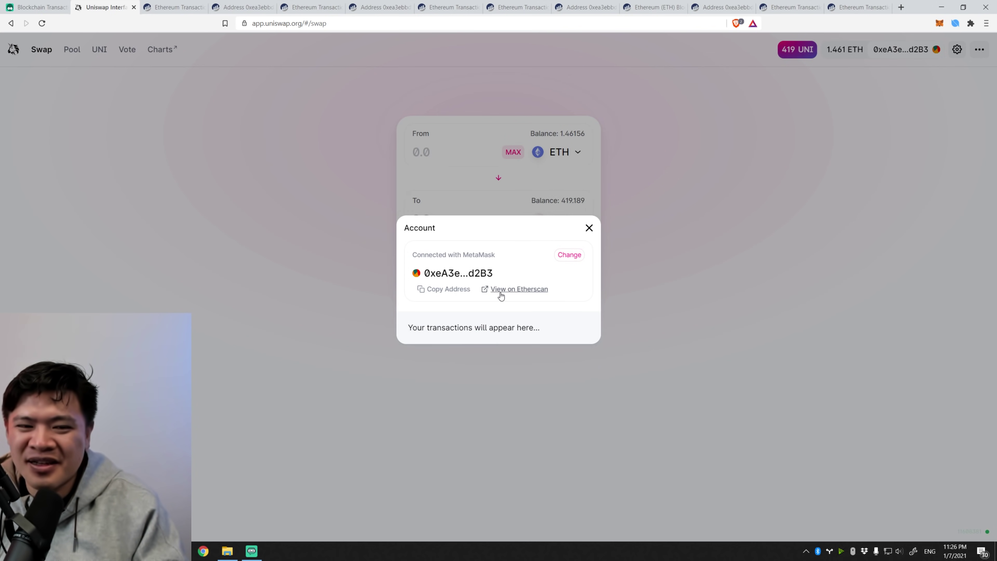
{"action": "left_click", "coordinate": [589, 229]}
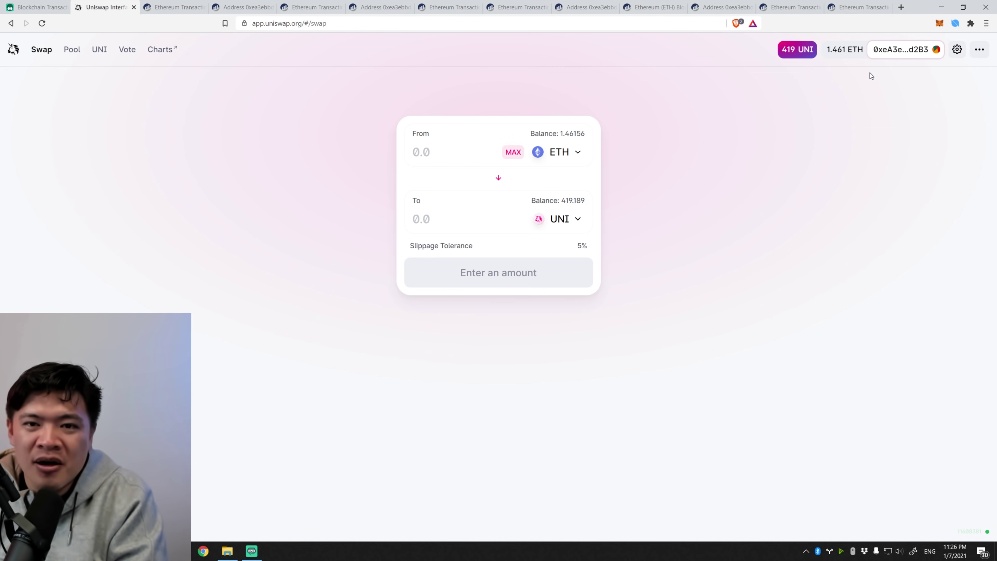
Step: Choose 1% slippage in transaction settings and enter 0.1 ETH, quoted at 19.1756 UNI
{"action": "left_click", "coordinate": [957, 49]}
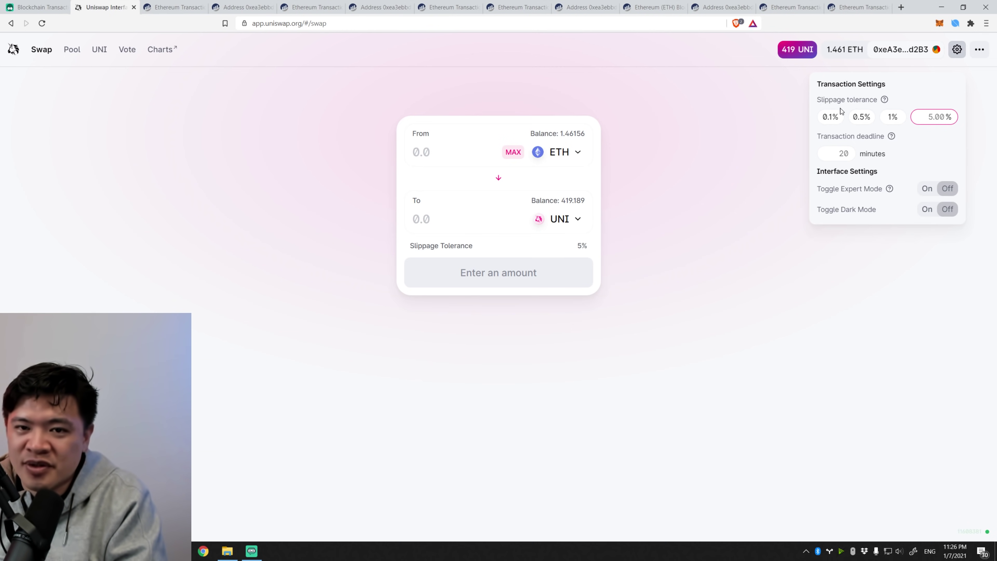
{"action": "mouse_move", "coordinate": [877, 102]}
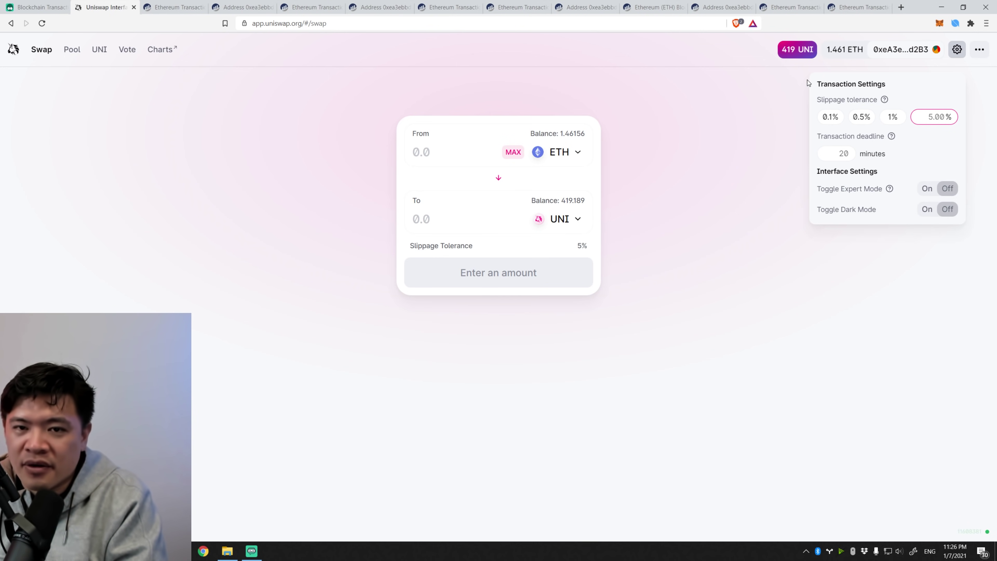
{"action": "left_click", "coordinate": [957, 49]}
{"action": "left_click", "coordinate": [956, 49]}
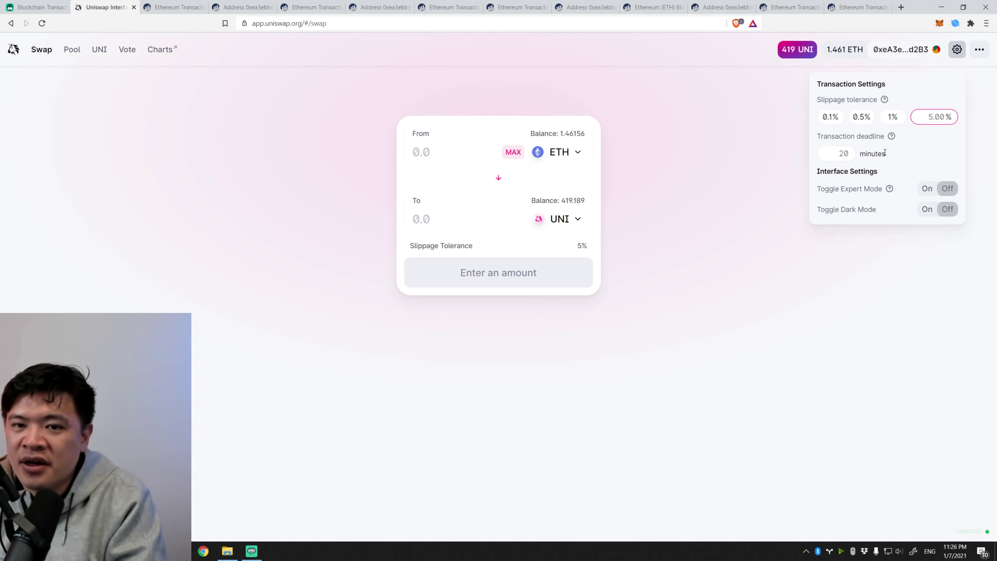
{"action": "left_click", "coordinate": [892, 116]}
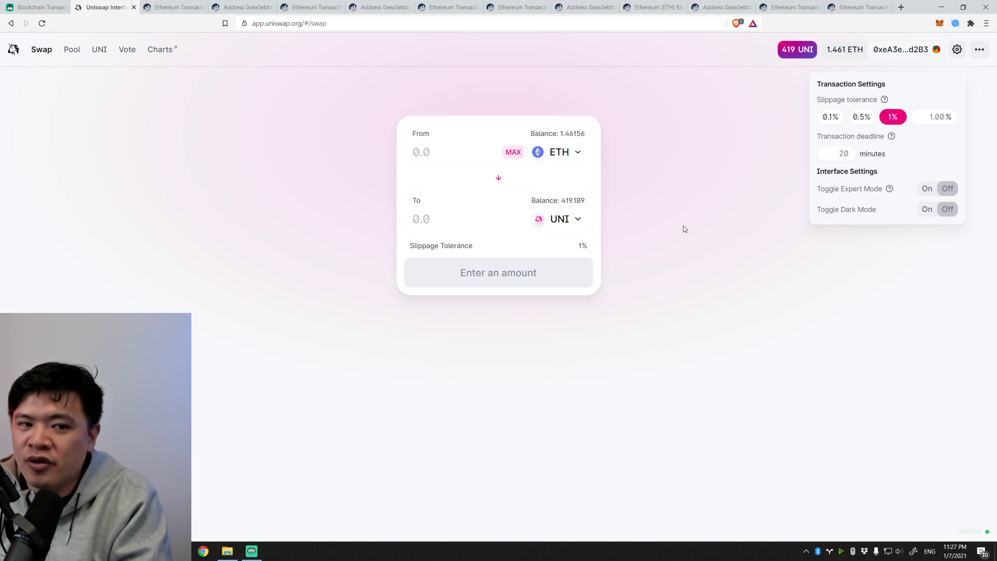
{"action": "left_click", "coordinate": [486, 163]}
{"action": "type", "text": "0.1"}
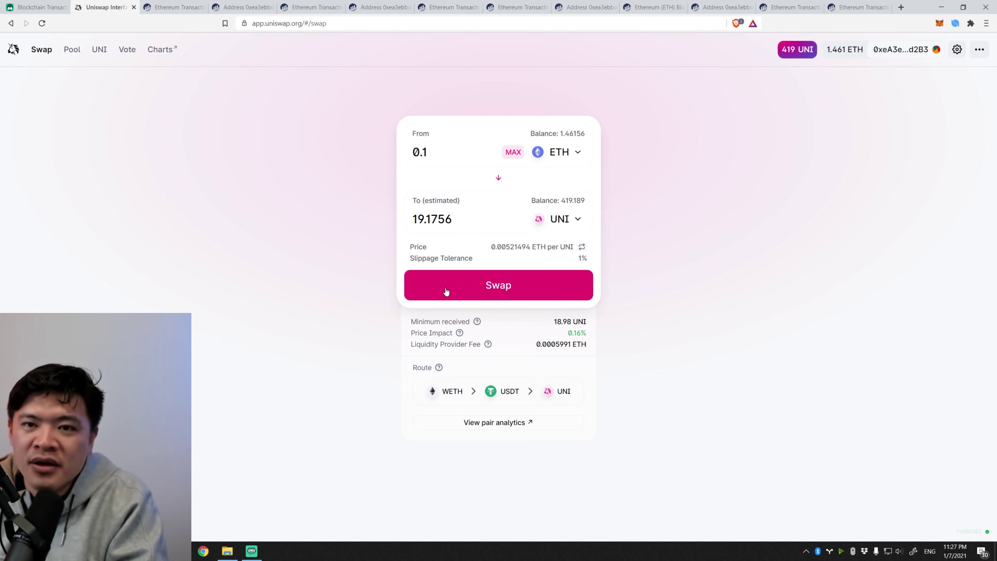
Step: Enter 5 as custom slippage, then change it to 10%, bringing up the frontrun warning
{"action": "left_click", "coordinate": [957, 49]}
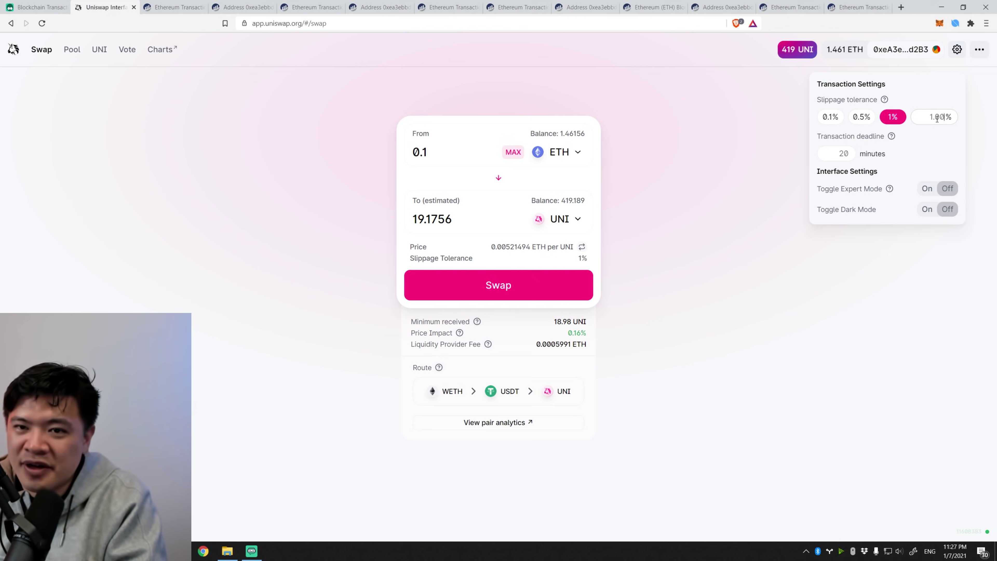
{"action": "type", "text": "5"}
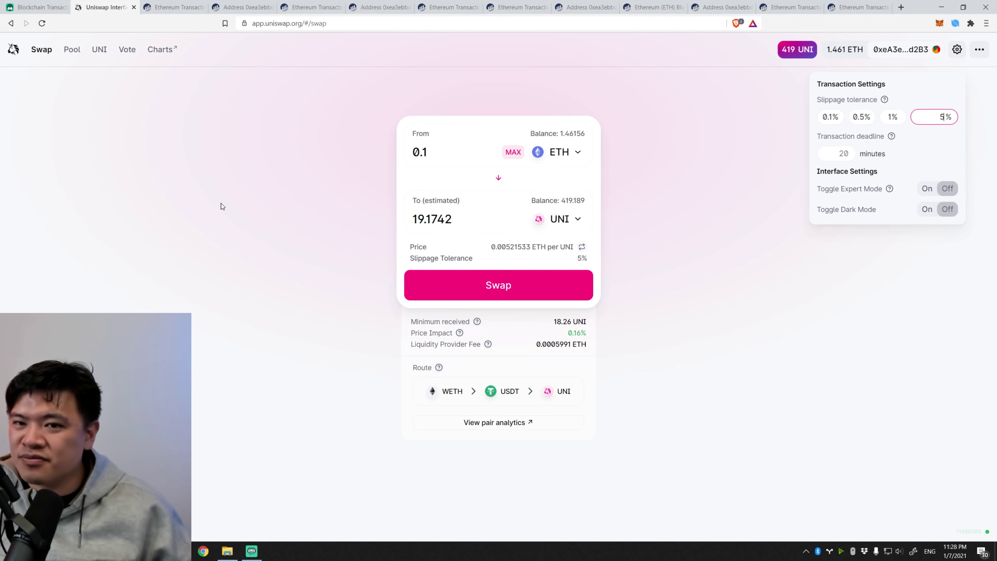
{"action": "double_click", "coordinate": [941, 117]}
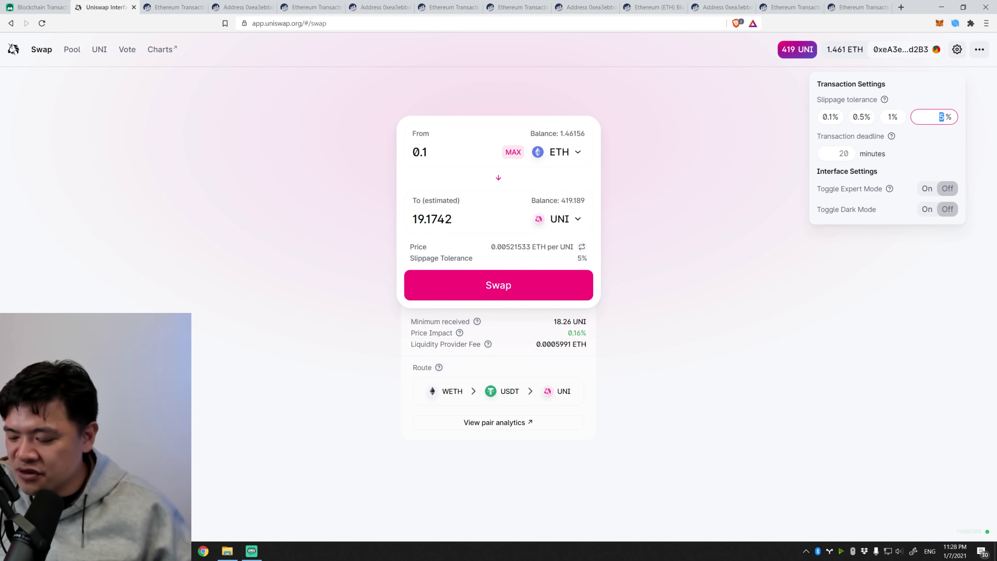
{"action": "type", "text": "10"}
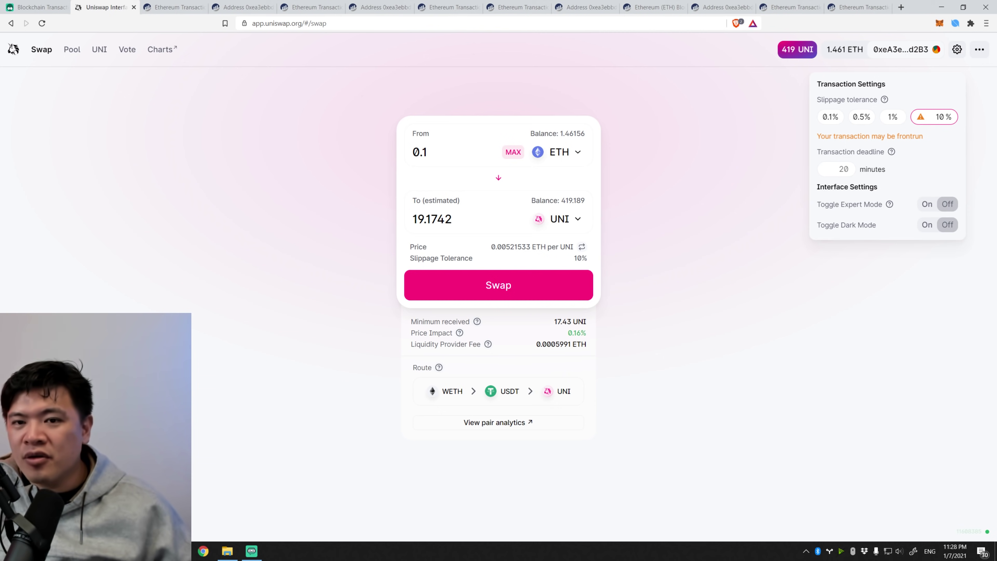
{"action": "left_click", "coordinate": [894, 164]}
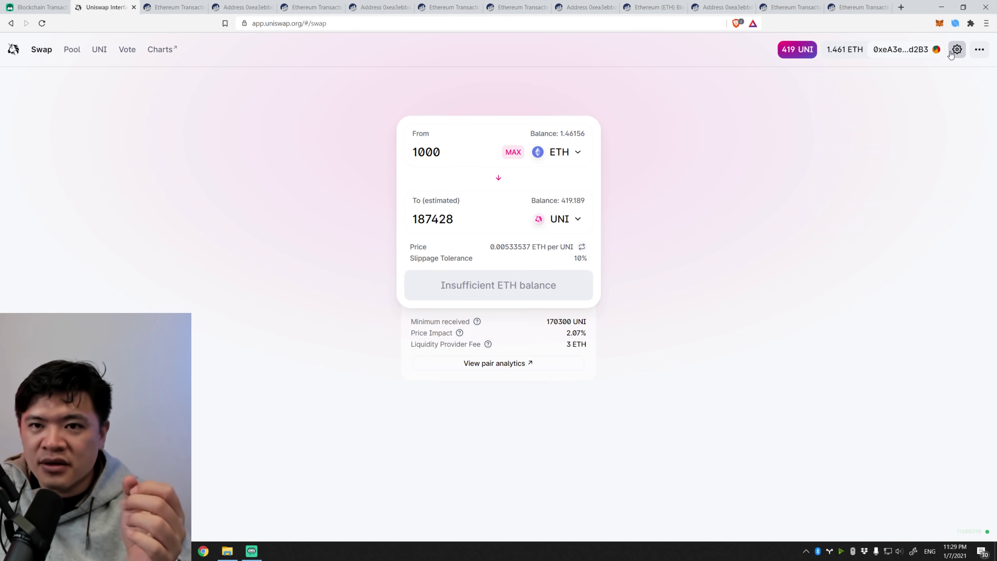
Step: Trim the custom slippage value and preview a 1000 ETH to 186698 UNI quote
{"action": "left_click", "coordinate": [956, 49]}
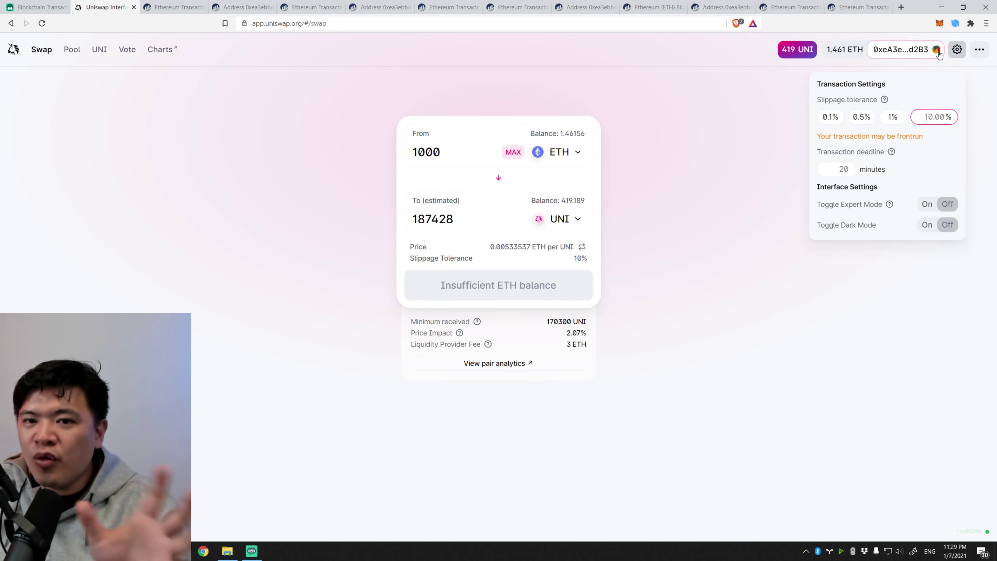
{"action": "left_click", "coordinate": [920, 114]}
{"action": "key", "text": "BackSpace"}
{"action": "key", "text": "BackSpace"}
{"action": "key", "text": "BackSpace"}
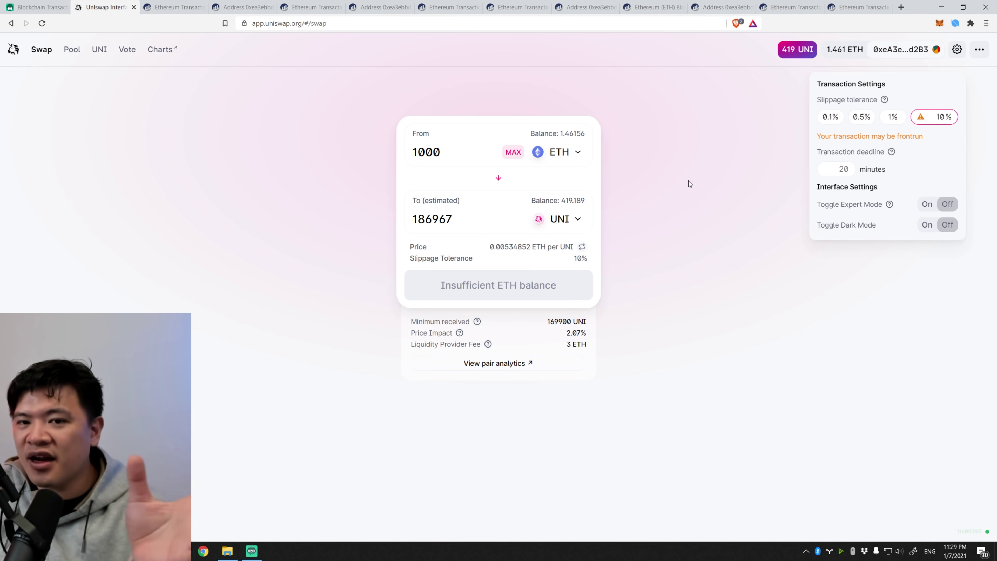
{"action": "left_click", "coordinate": [904, 179]}
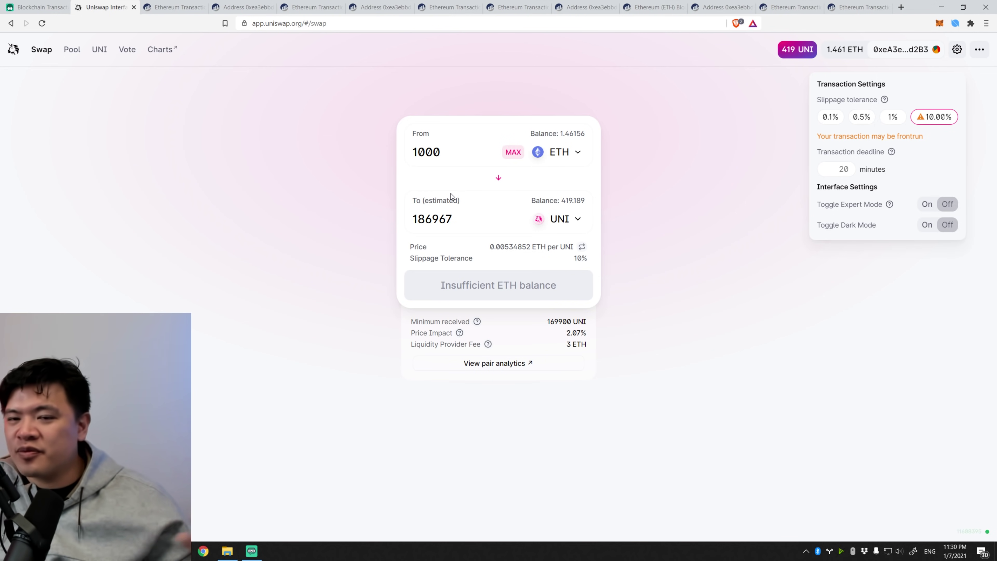
{"action": "left_click", "coordinate": [440, 216]}
{"action": "double_click", "coordinate": [453, 219]}
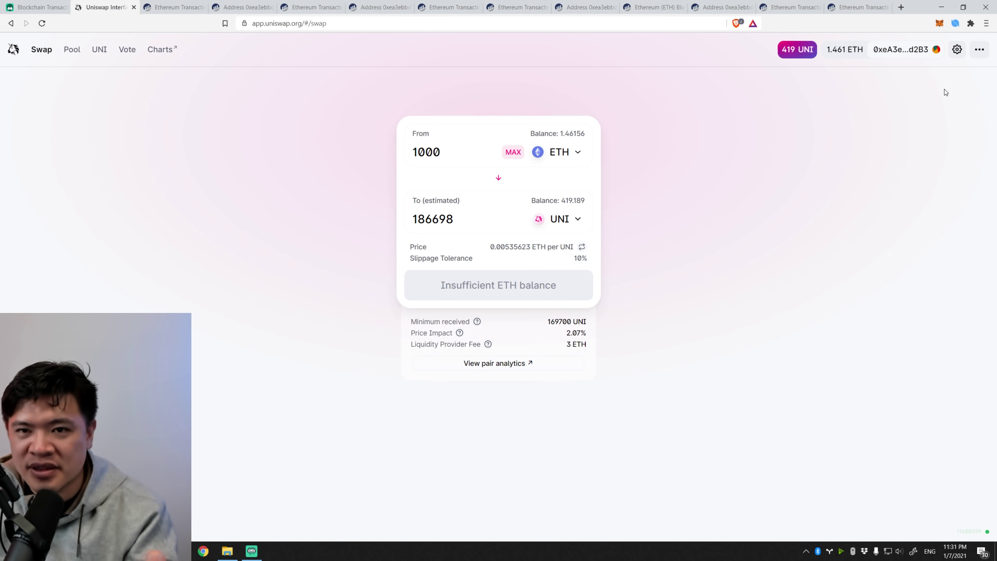
Step: Set the slippage tolerance back to 1%
{"action": "left_click", "coordinate": [962, 56]}
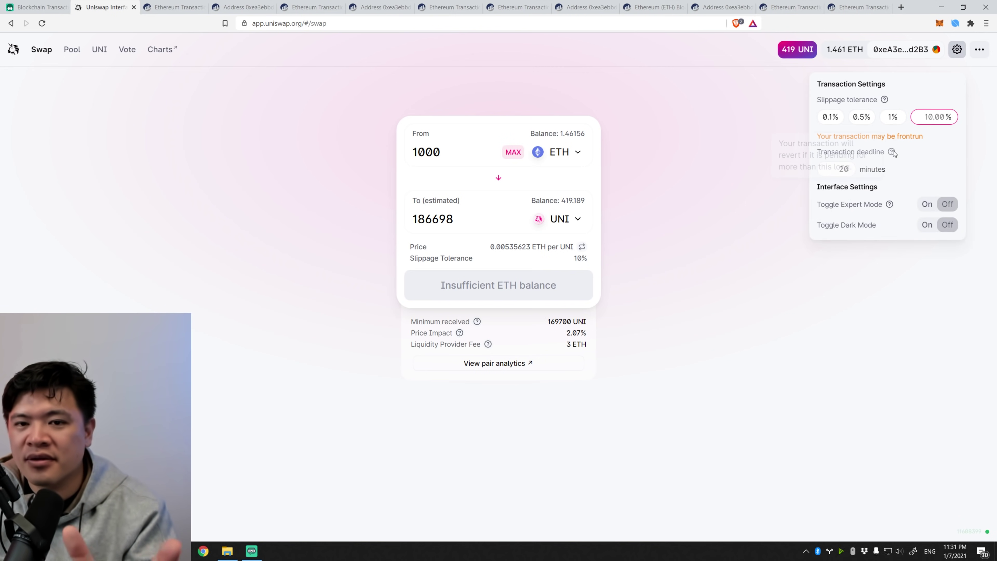
{"action": "left_click", "coordinate": [892, 118]}
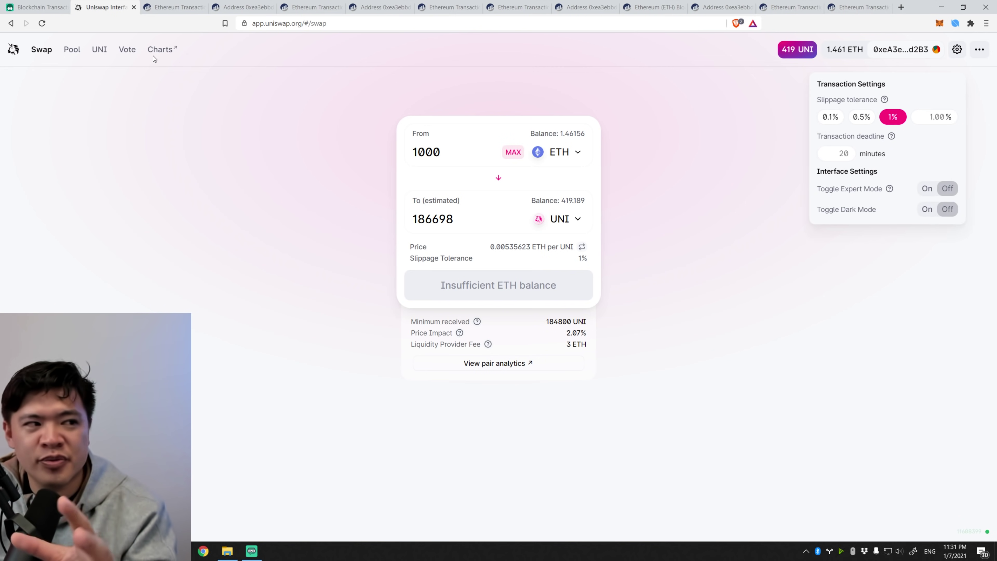
{"action": "left_click", "coordinate": [41, 7]}
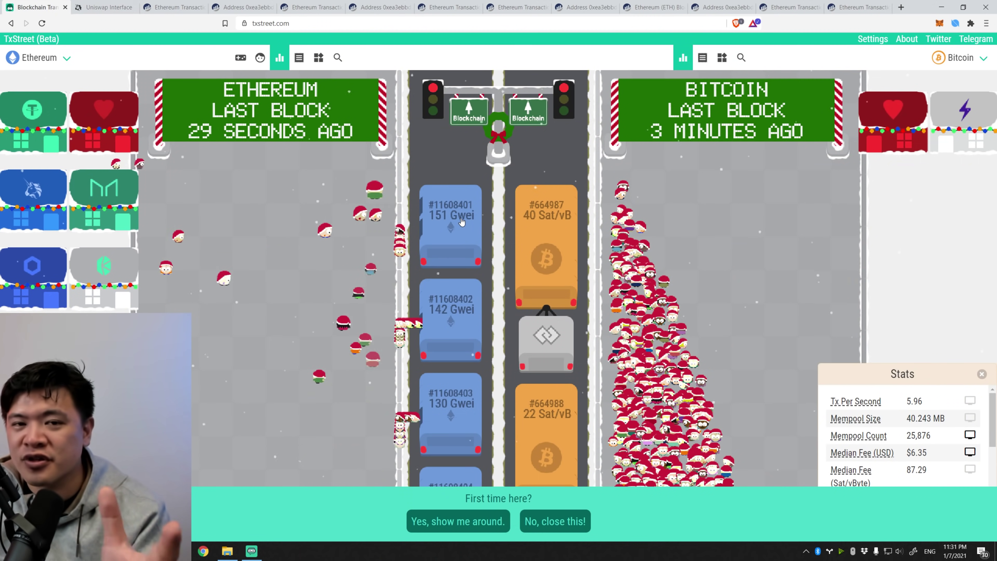